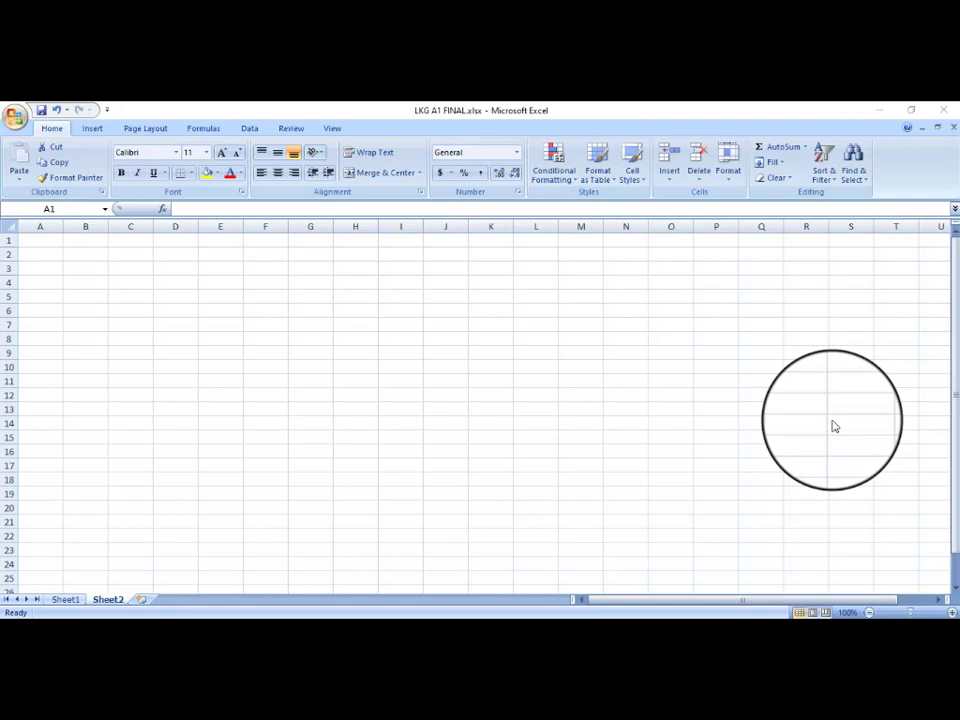
# Step: Open Sheet1 and review the heading rows for school, examination, session and class
pyautogui.click(63, 600)
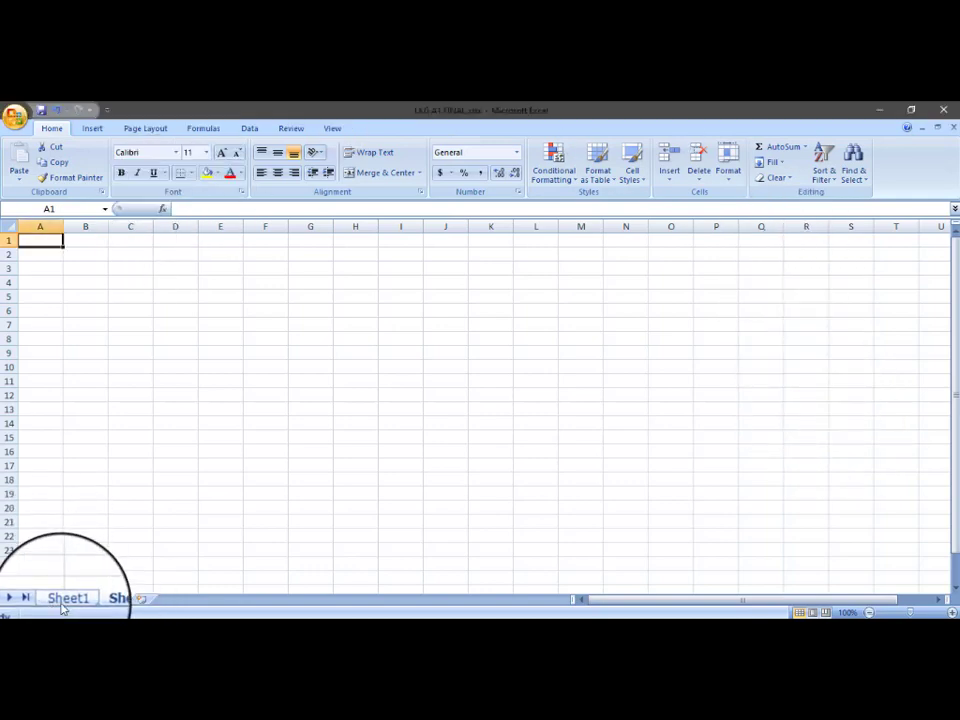
pyautogui.click(65, 601)
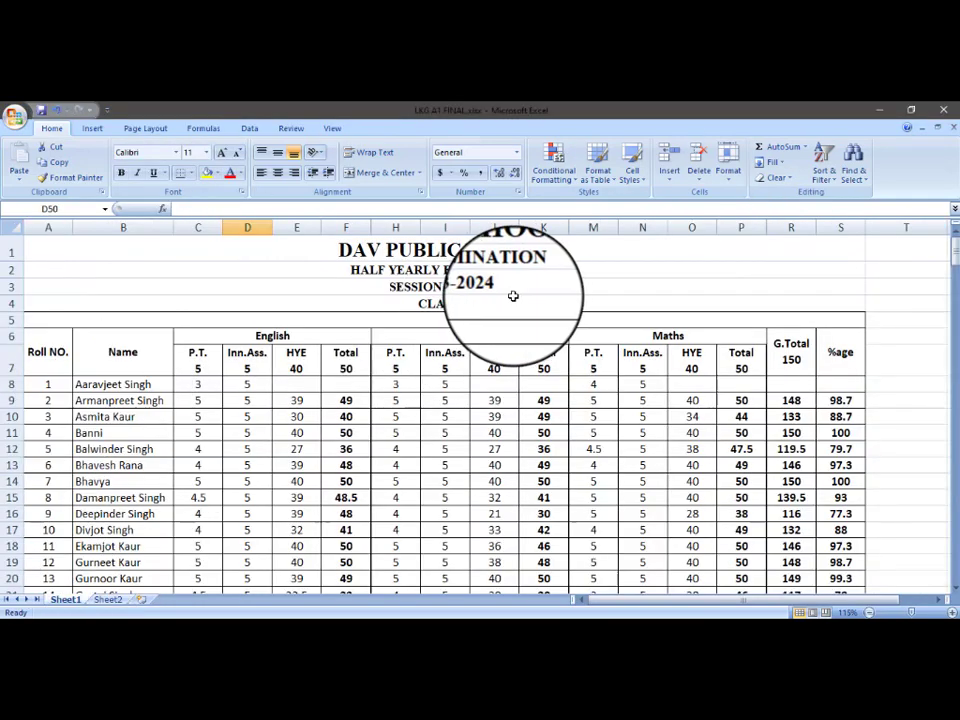
pyautogui.click(317, 249)
pyautogui.click(375, 272)
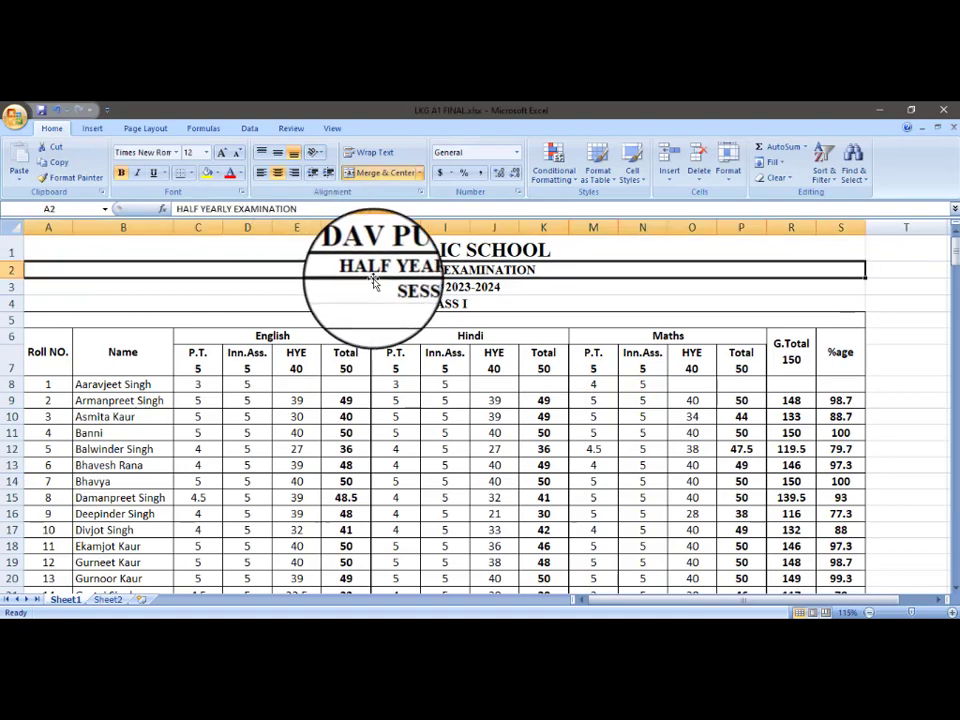
pyautogui.click(450, 288)
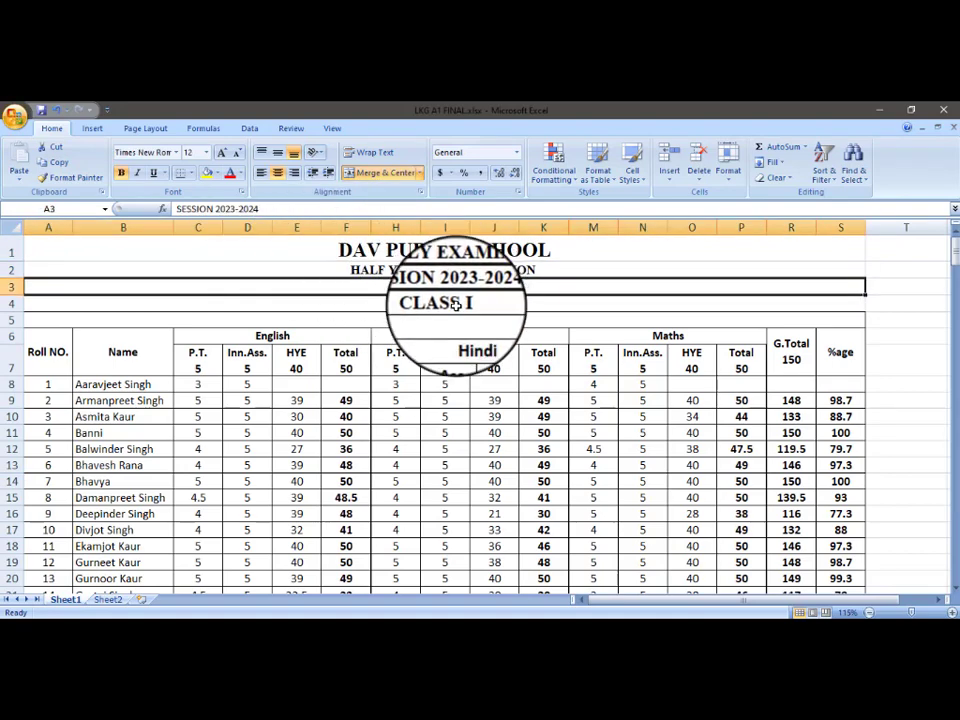
pyautogui.click(455, 304)
pyautogui.scroll(-2, 439, 306)
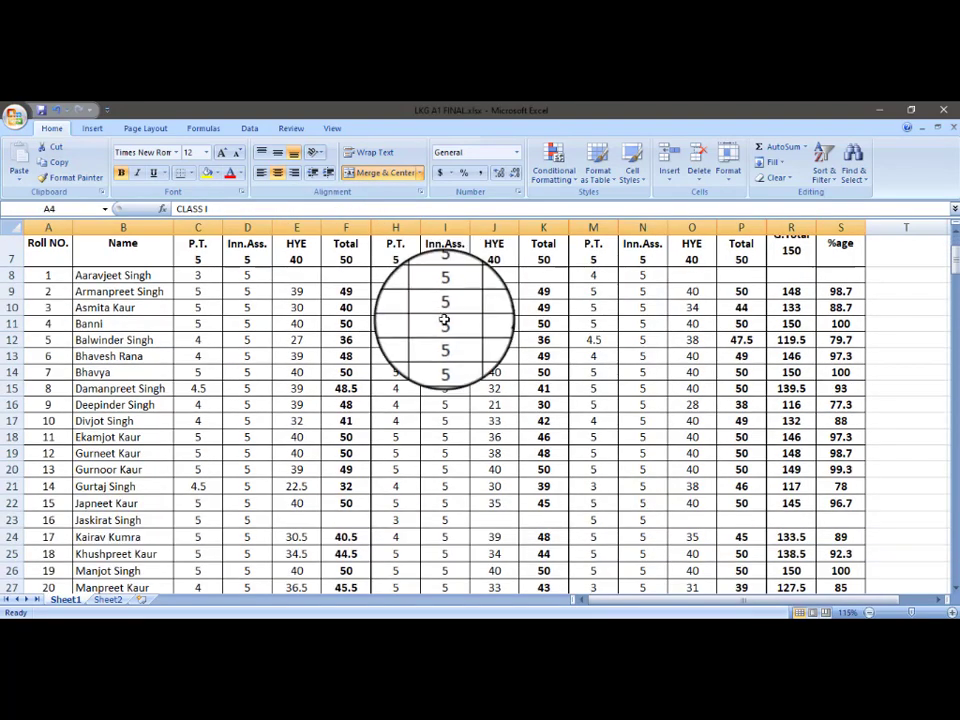
pyautogui.scroll(2, 433, 317)
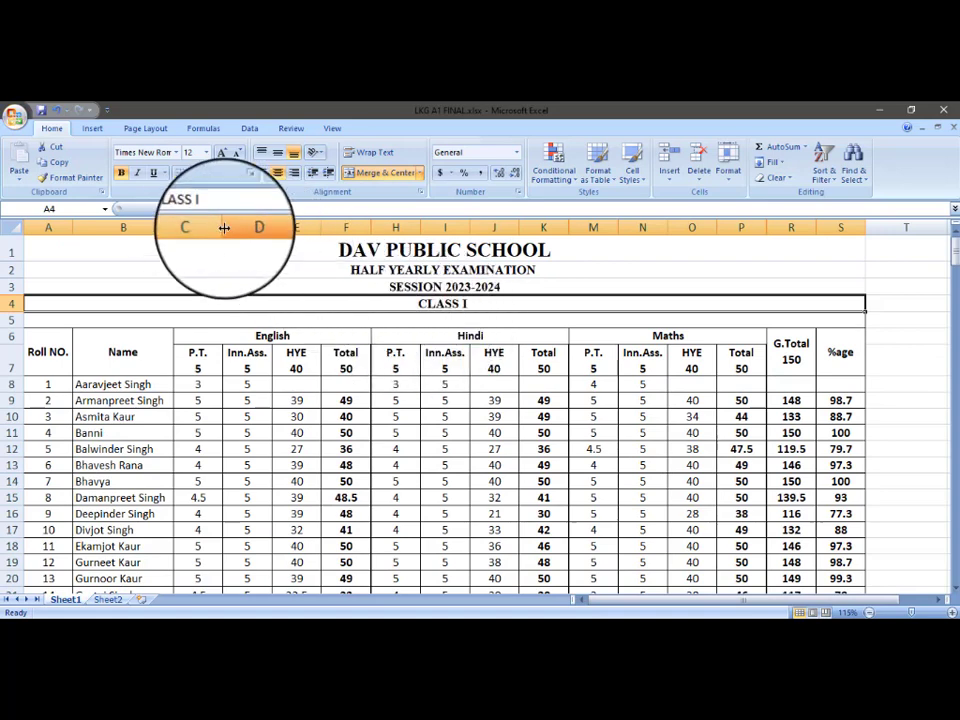
# Step: Examine the roll number, name and English mark columns, plus the English, Hindi and Maths subject headings
pyautogui.click(48, 227)
pyautogui.click(122, 226)
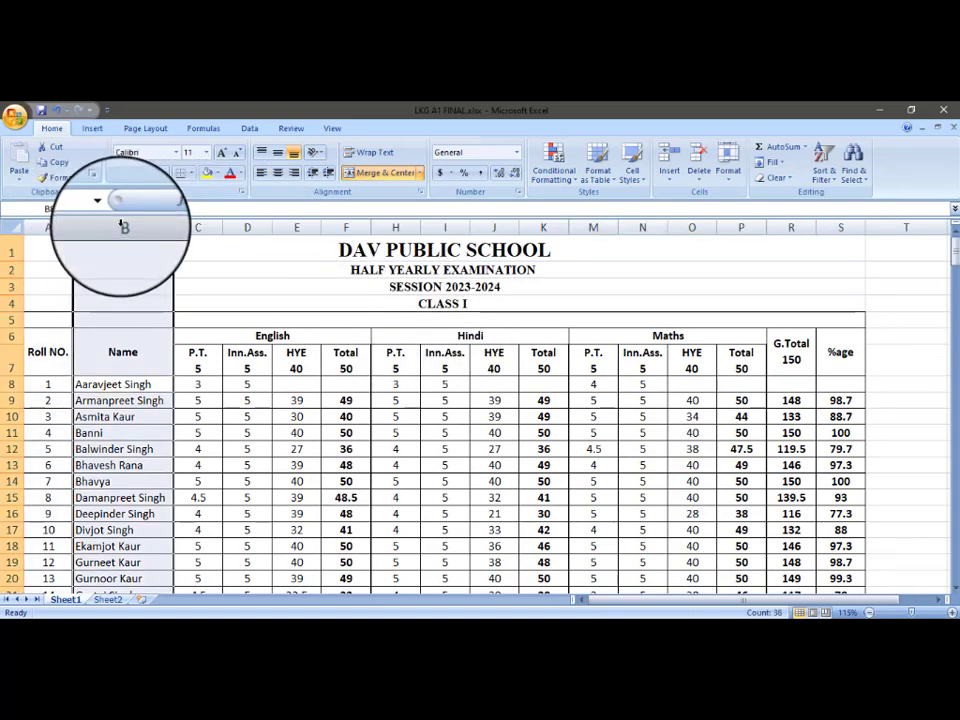
pyautogui.click(197, 225)
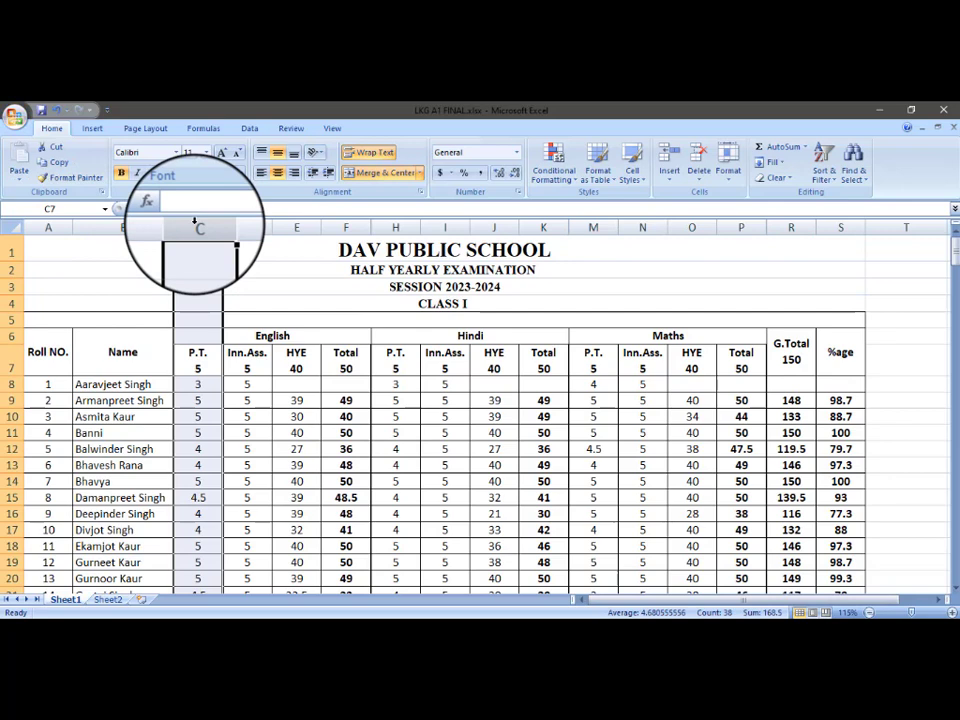
pyautogui.click(250, 225)
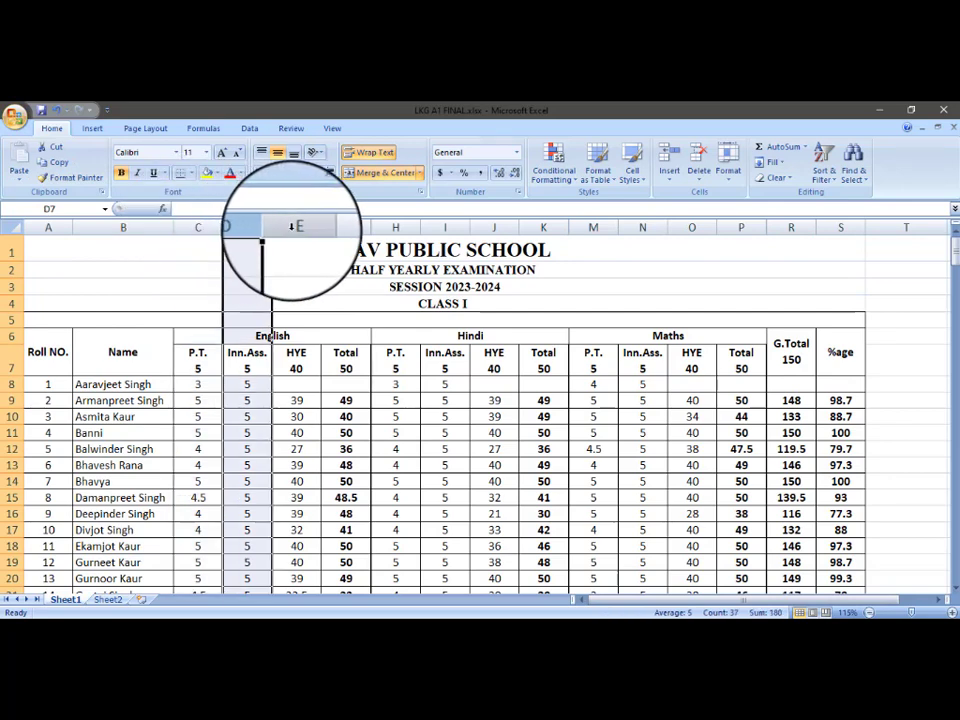
pyautogui.click(296, 226)
pyautogui.click(348, 226)
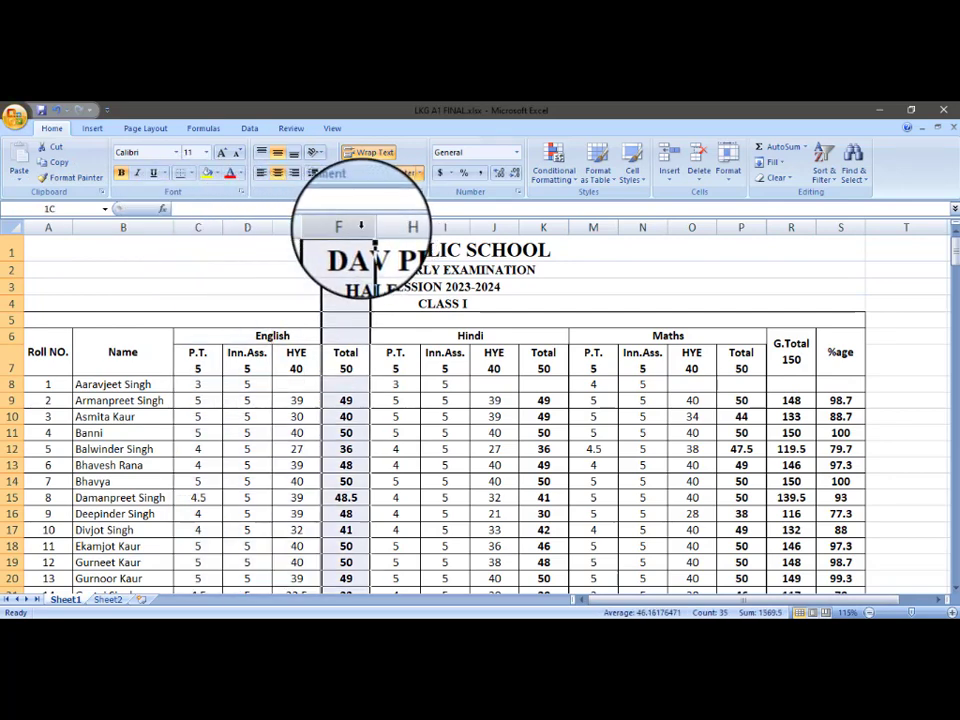
pyautogui.moveTo(251, 336); pyautogui.dragTo(687, 332)
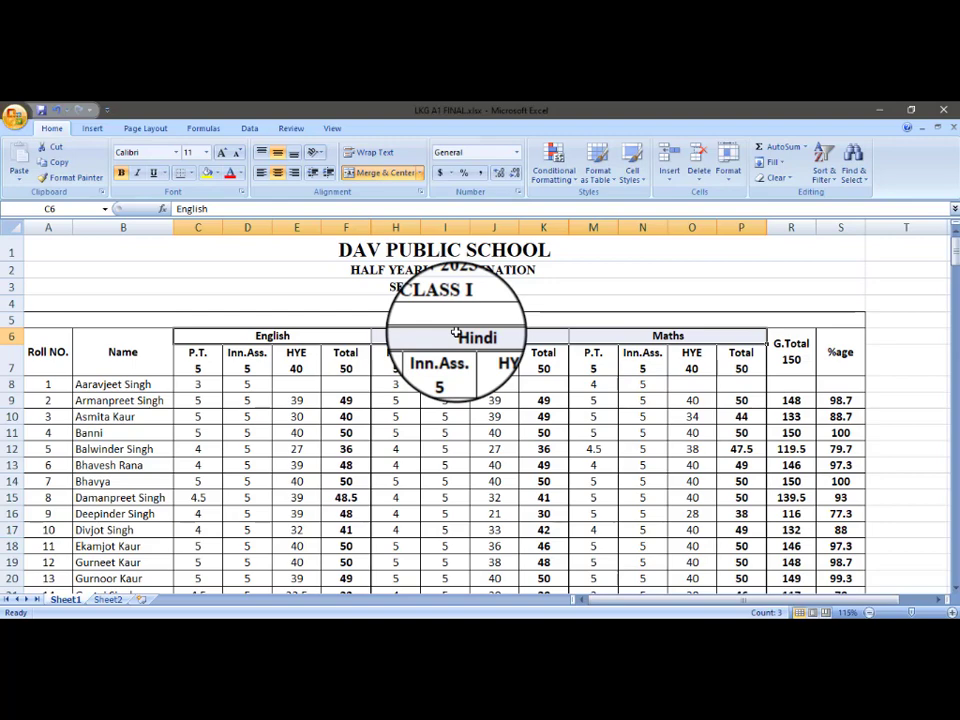
pyautogui.scroll(-2, 455, 332)
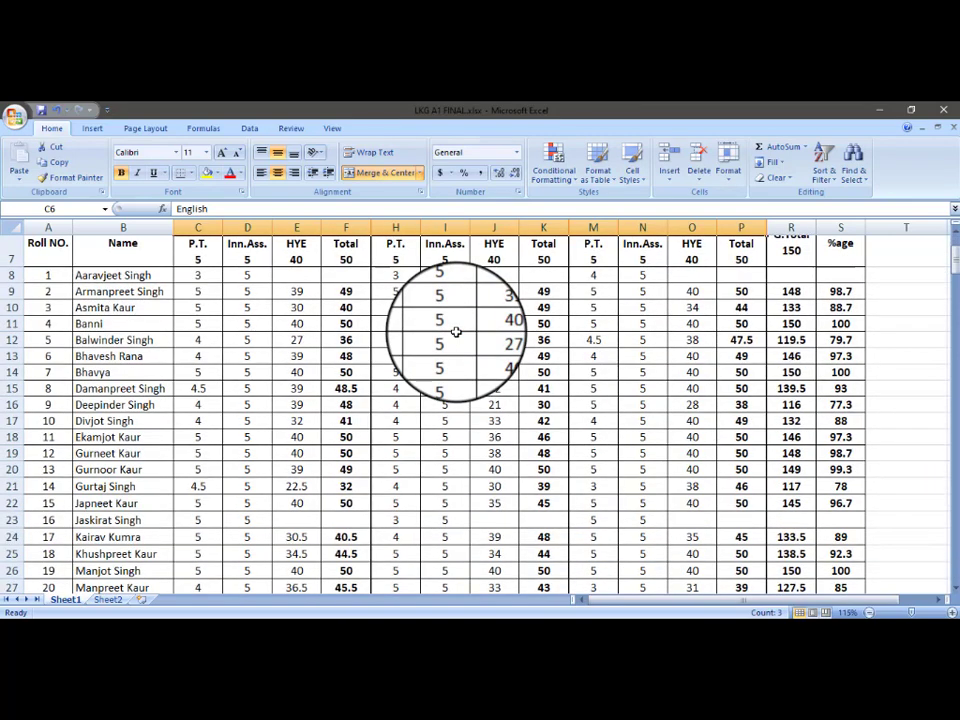
pyautogui.scroll(1, 455, 332)
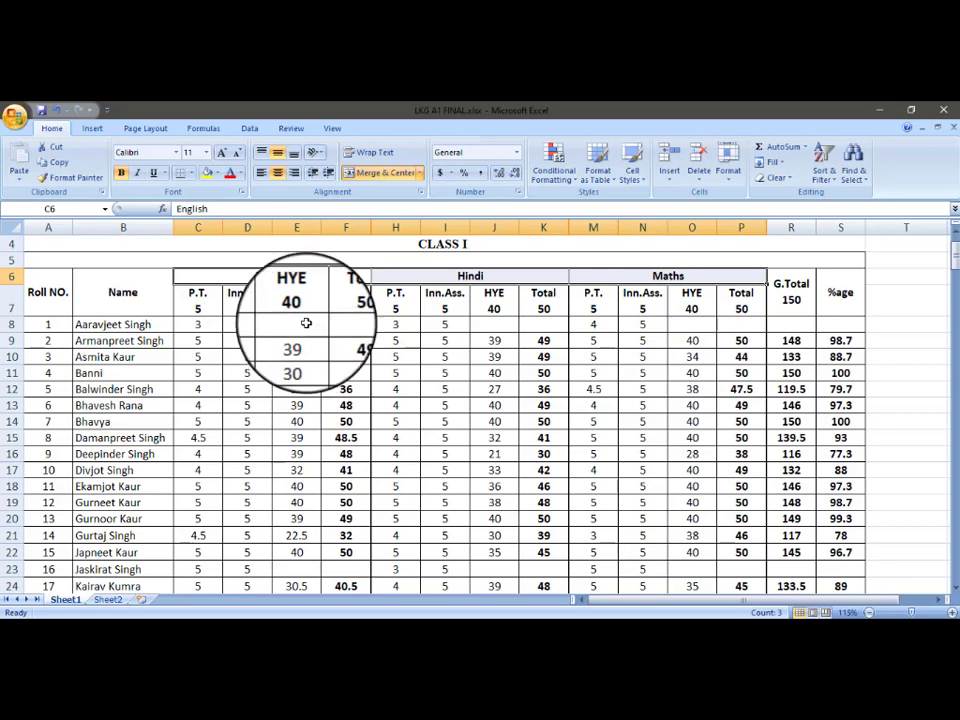
# Step: Total the English HYE marks from E8 down into the QPI row with AutoSum
pyautogui.click(308, 327)
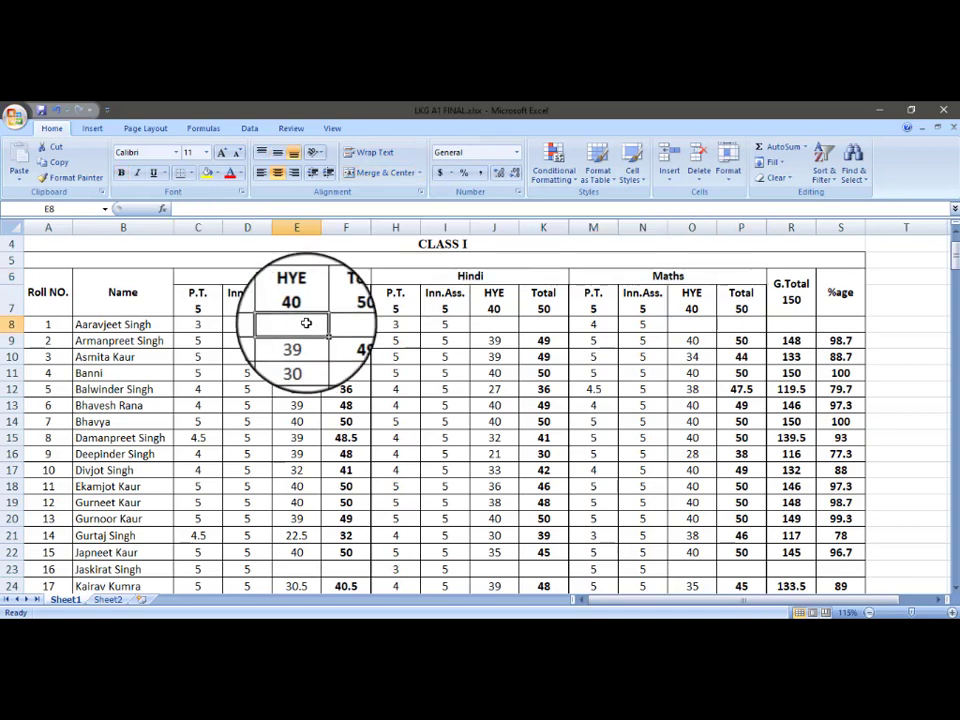
pyautogui.click(125, 324)
pyautogui.click(293, 325)
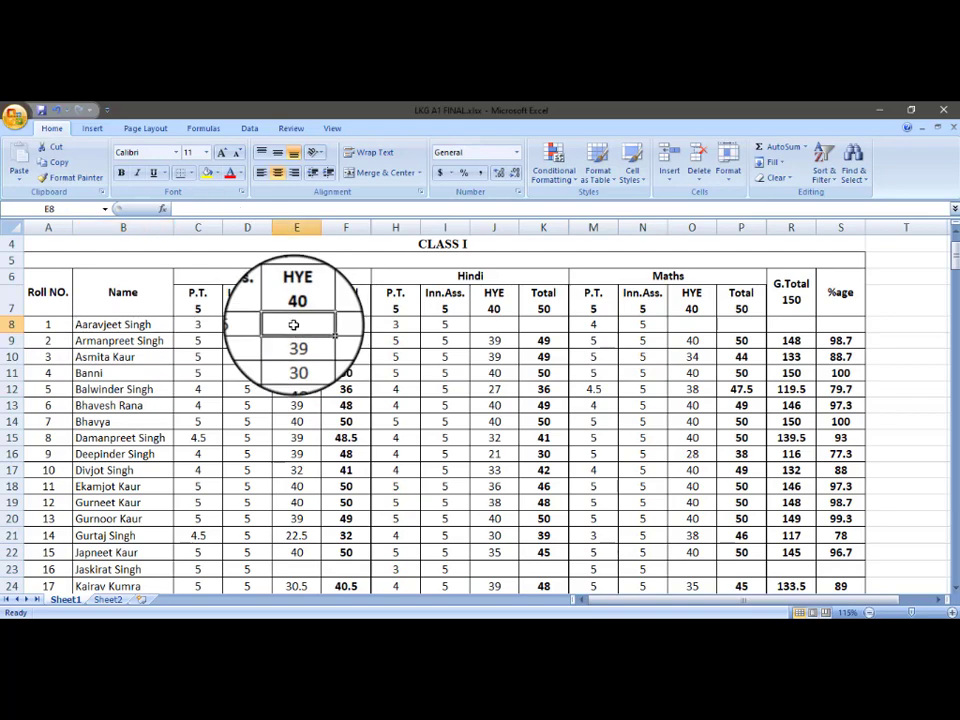
pyautogui.click(160, 341)
pyautogui.click(300, 354)
pyautogui.moveTo(293, 325); pyautogui.dragTo(300, 567)
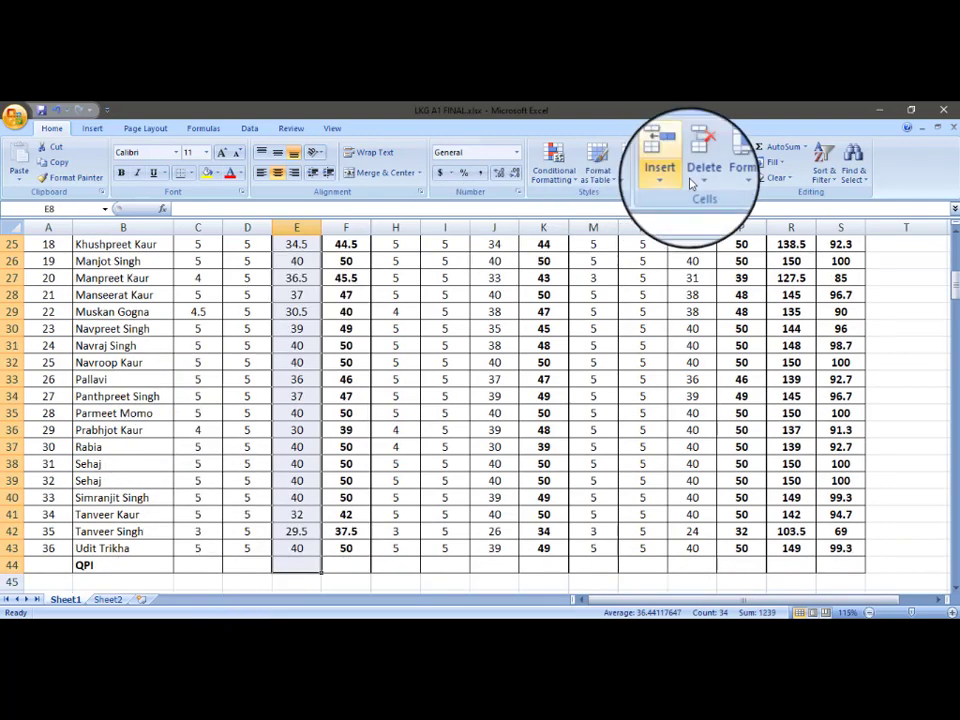
pyautogui.click(777, 147)
pyautogui.scroll(-8, 427, 320)
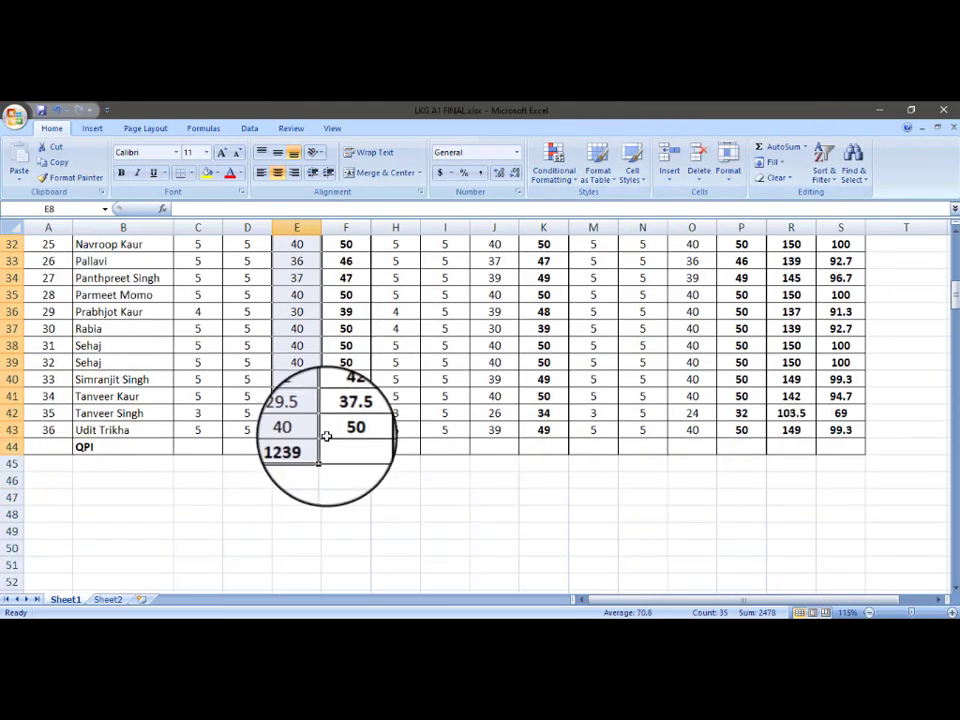
# Step: Check which cells the sum formula in E44 covers, leaving the formula as it is
pyautogui.doubleClick(316, 447)
pyautogui.scroll(10, 336, 462)
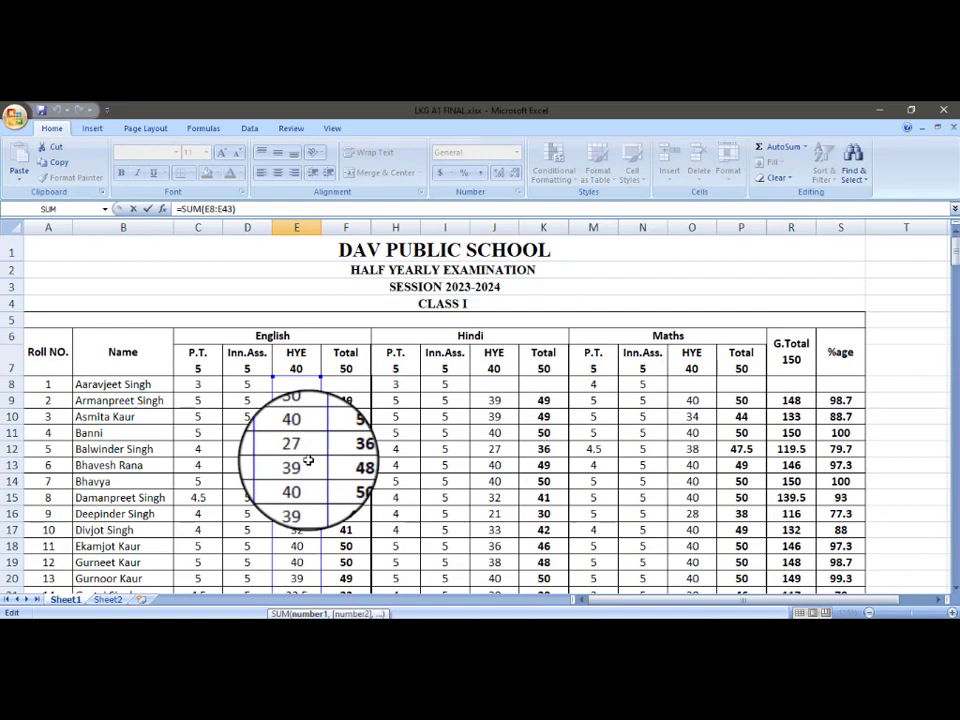
pyautogui.press('Return')
pyautogui.scroll(6, 309, 461)
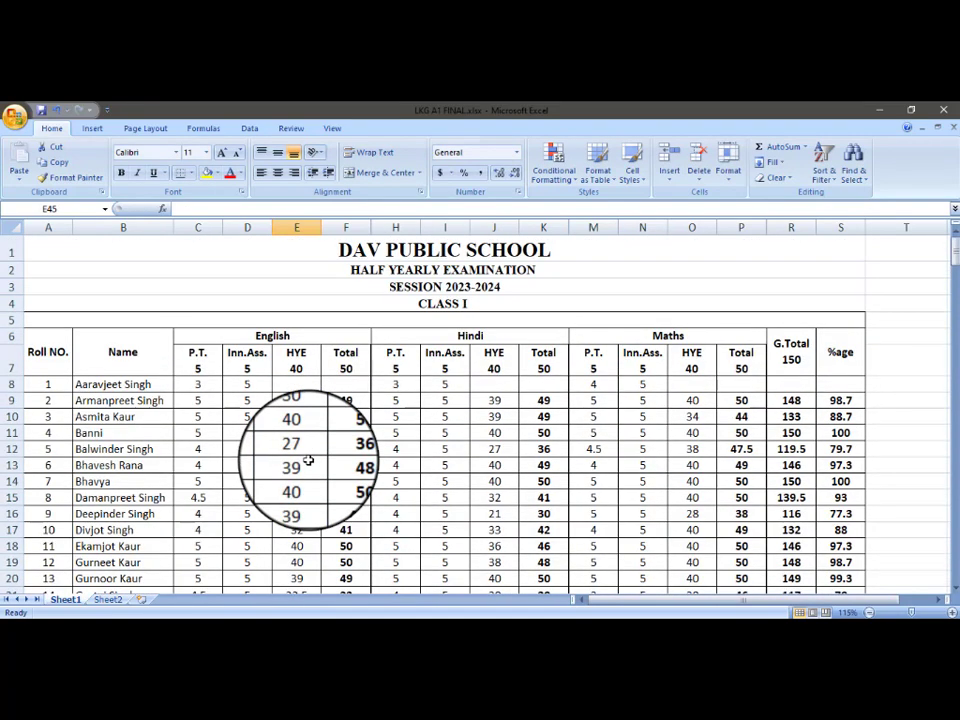
# Step: Examine the rows of the two students without HYE marks, rows 8 and 23
pyautogui.click(14, 385)
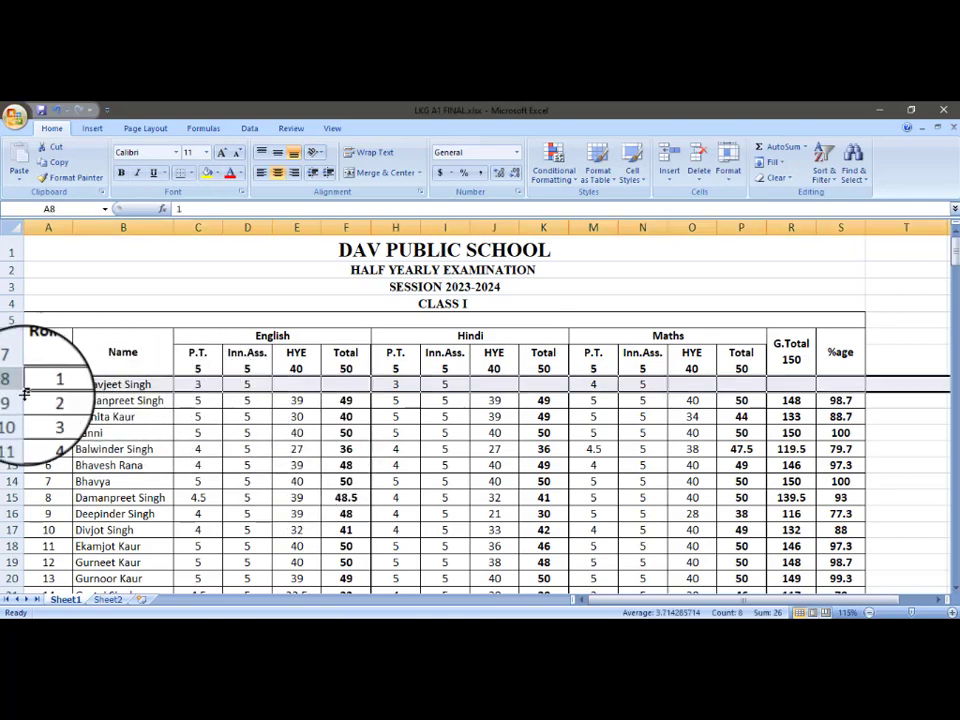
pyautogui.scroll(-5, 135, 472)
pyautogui.click(16, 358)
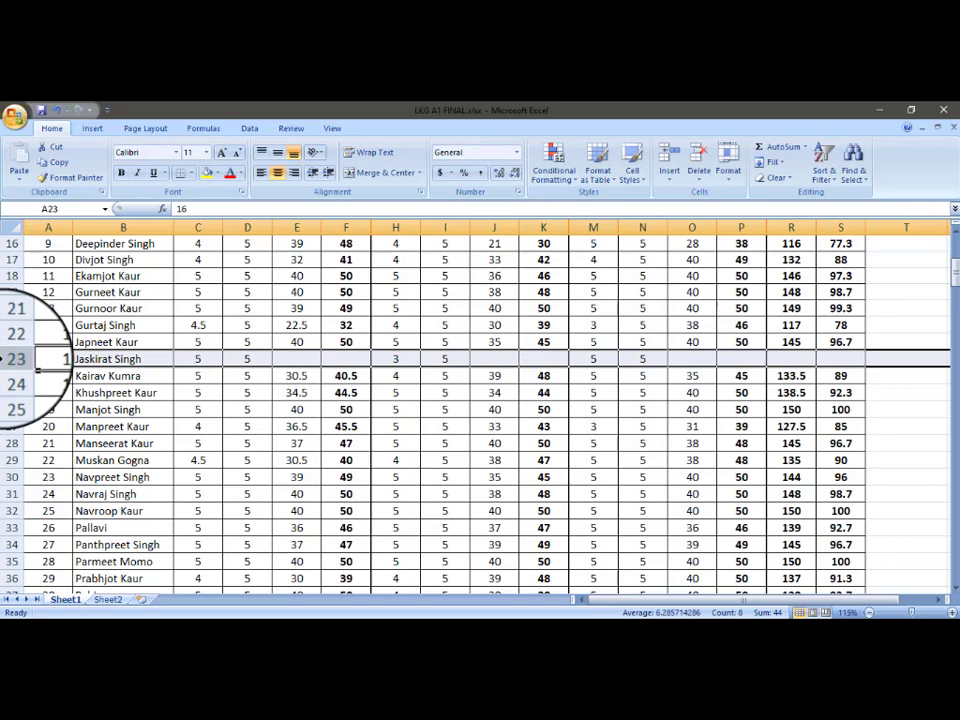
# Step: Write the QPI formula as a text note in cell E48: GD/(TOTAL NUMBER OF STUDENTS*40)*100
pyautogui.scroll(-6, 30, 358)
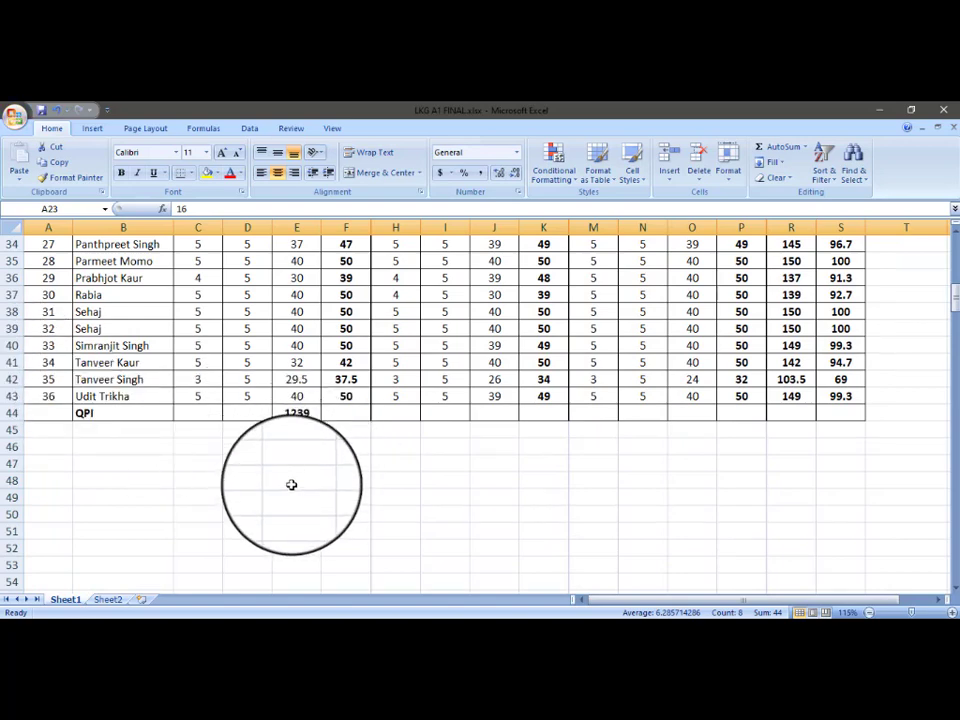
pyautogui.click(292, 482)
pyautogui.write('GR')
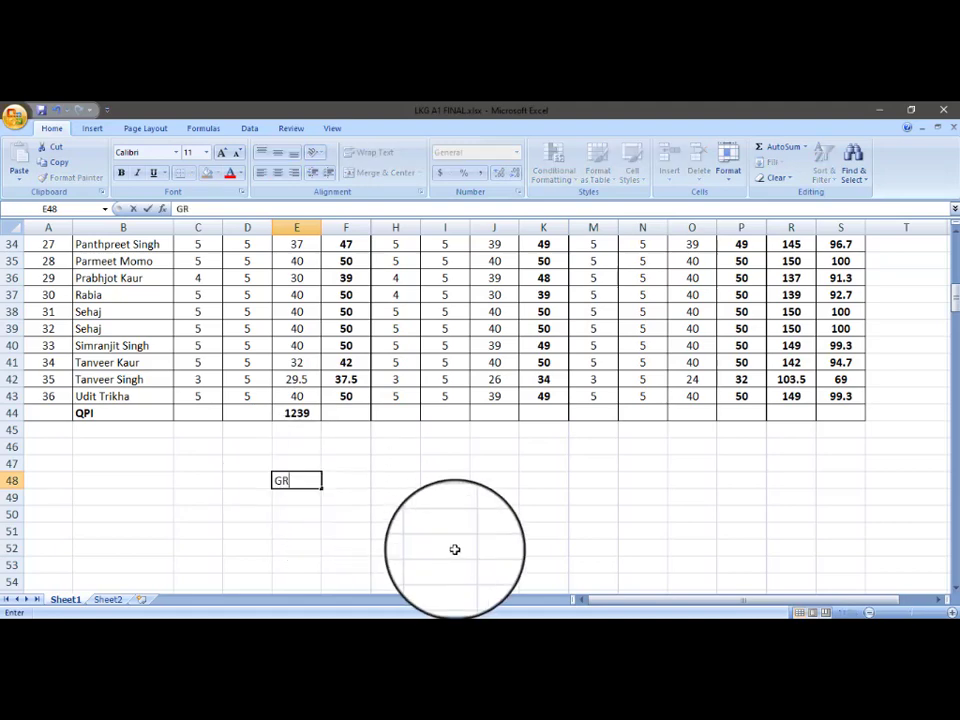
pyautogui.press('BackSpace')
pyautogui.write('D')
pyautogui.write('/(TOTAL')
pyautogui.press('BackSpace')
pyautogui.press('BackSpace')
pyautogui.write('TAL NUMB')
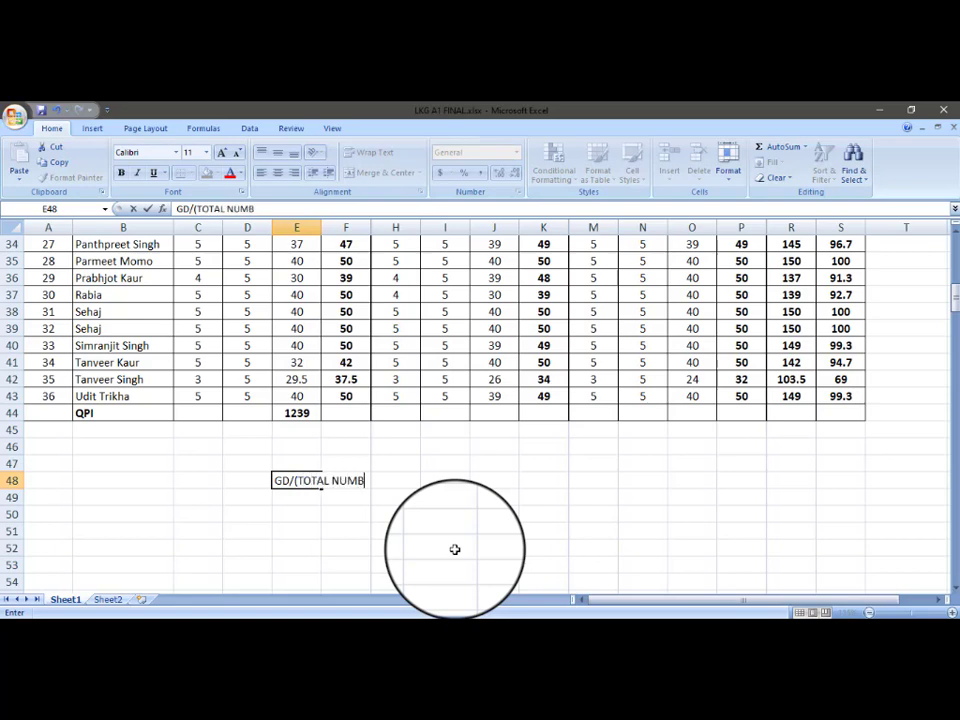
pyautogui.write('ER OF STUDENT')
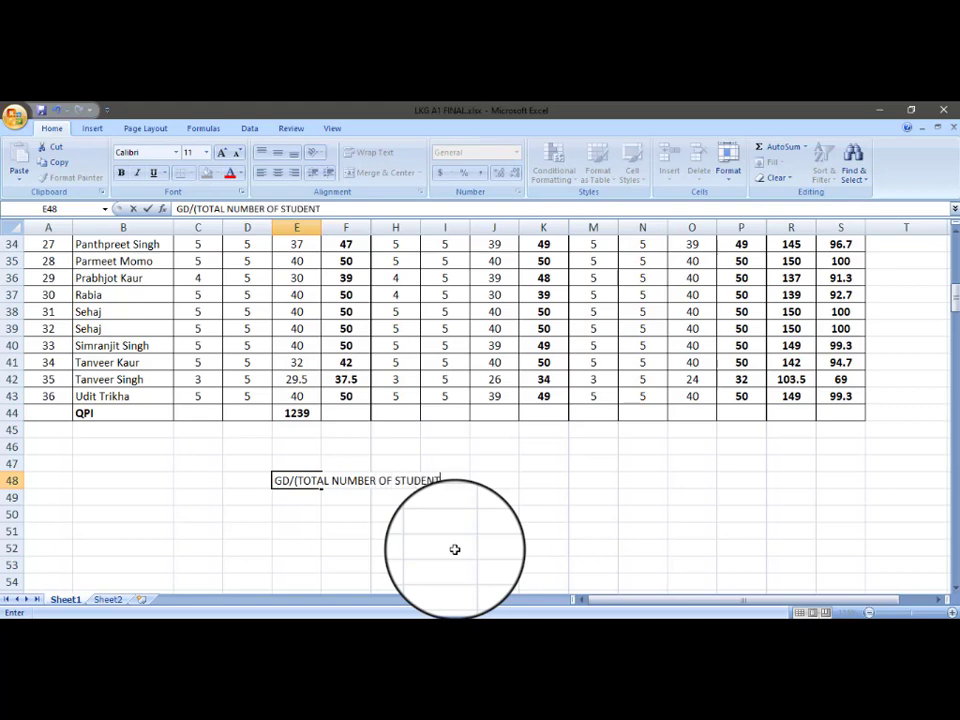
pyautogui.write('S*40)')
pyautogui.write('*100')
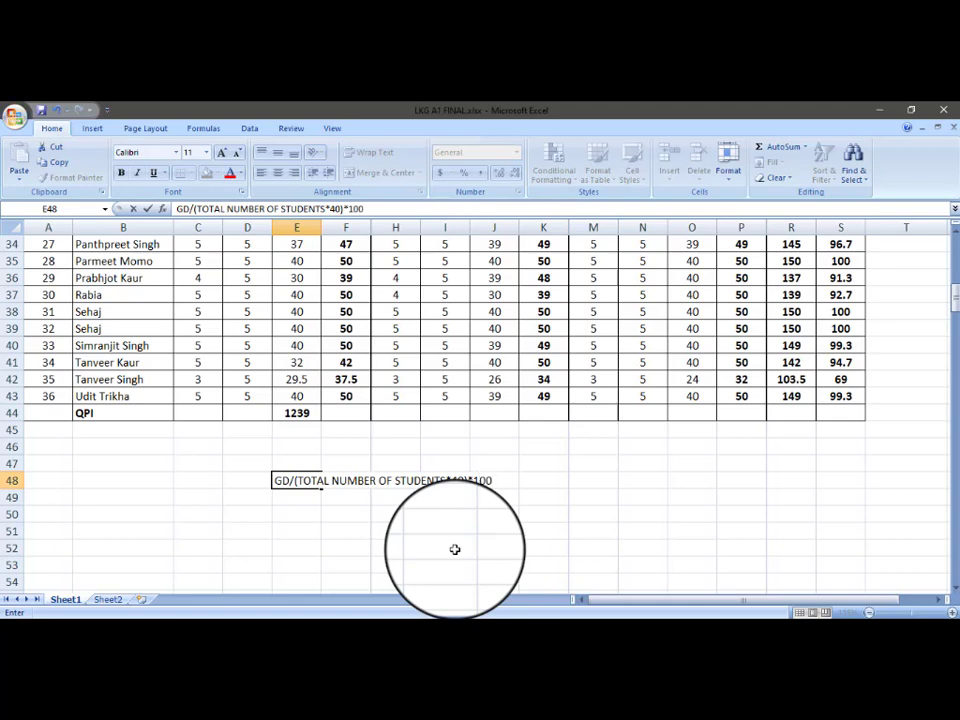
pyautogui.click(454, 549)
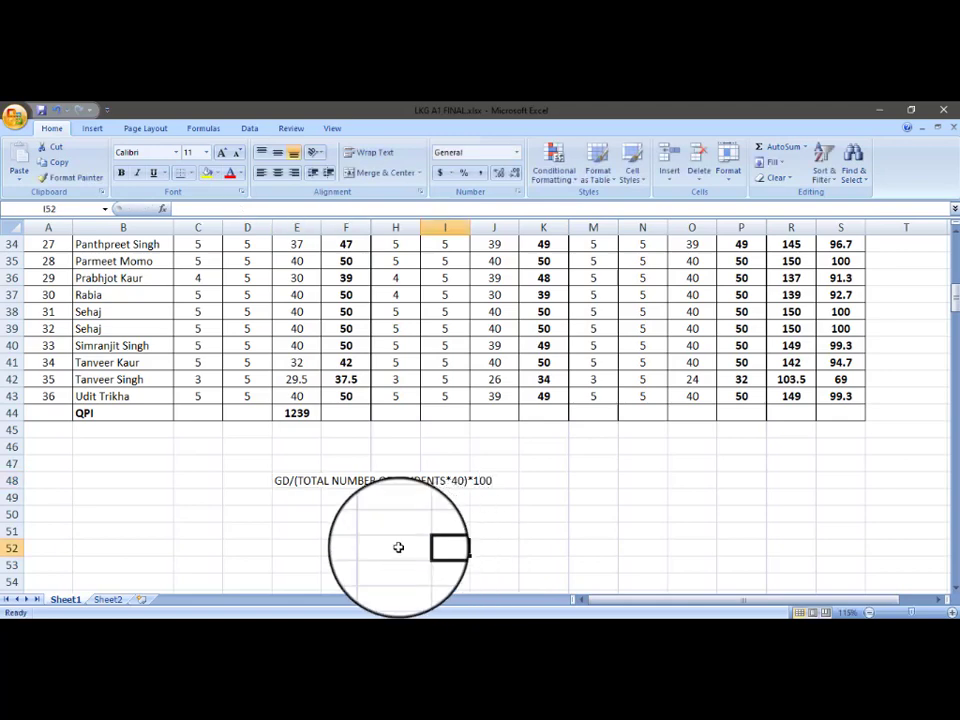
# Step: Delete the formula note from cell E48
pyautogui.keyDown('ctrl'); pyautogui.scroll(4, 333, 519); pyautogui.keyUp('ctrl')
pyautogui.keyDown('ctrl'); pyautogui.scroll(1, 333, 519); pyautogui.keyUp('ctrl')
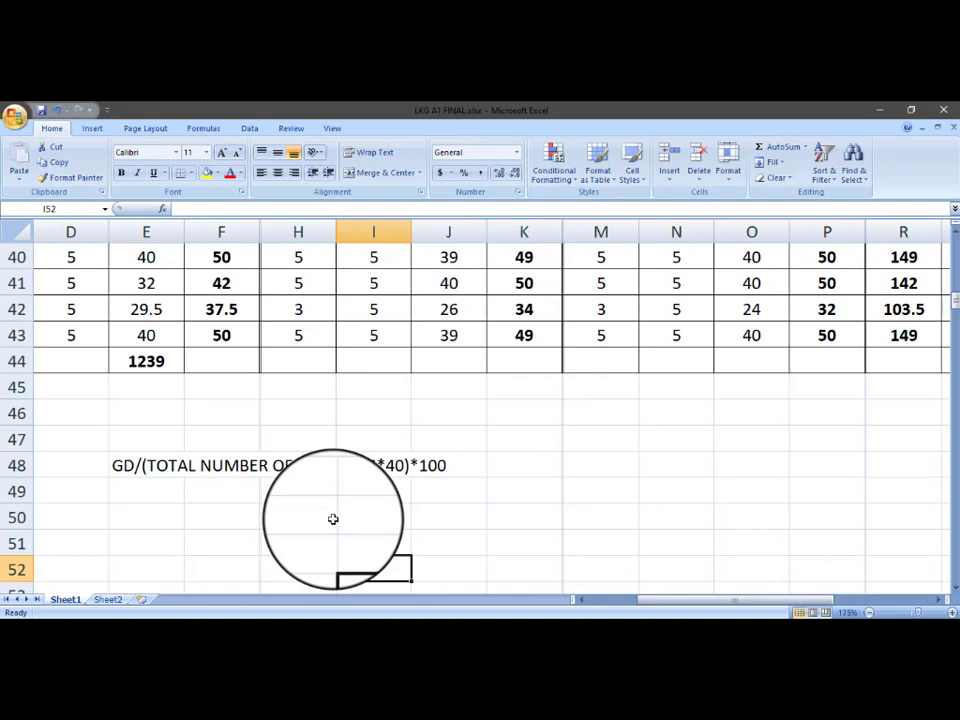
pyautogui.doubleClick(118, 465)
pyautogui.moveTo(118, 465); pyautogui.dragTo(460, 461)
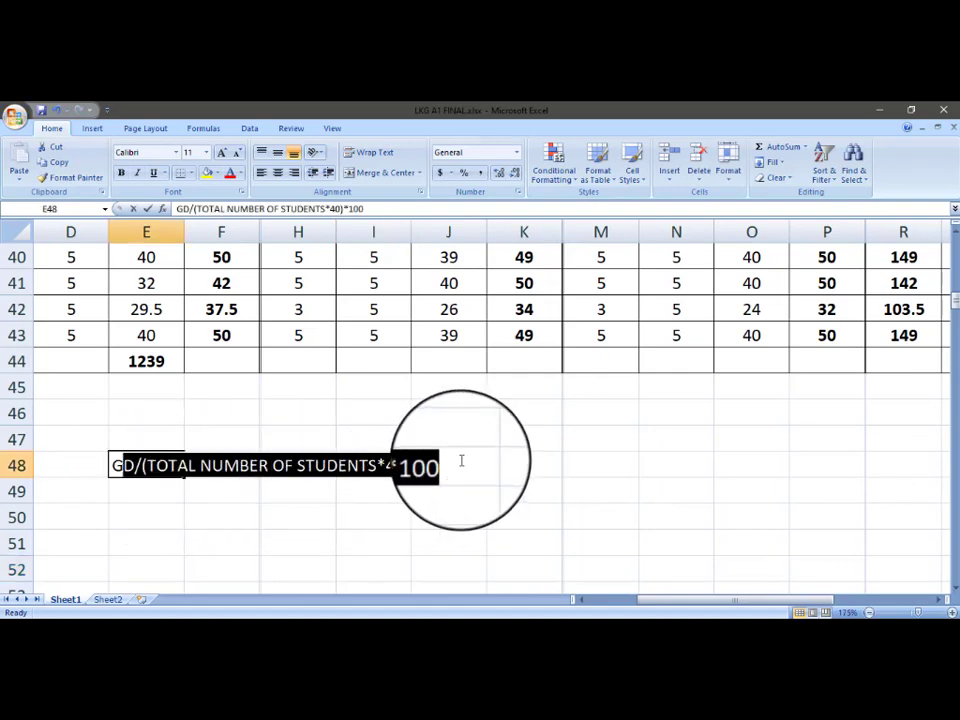
pyautogui.press('BackSpace')
pyautogui.press('BackSpace')
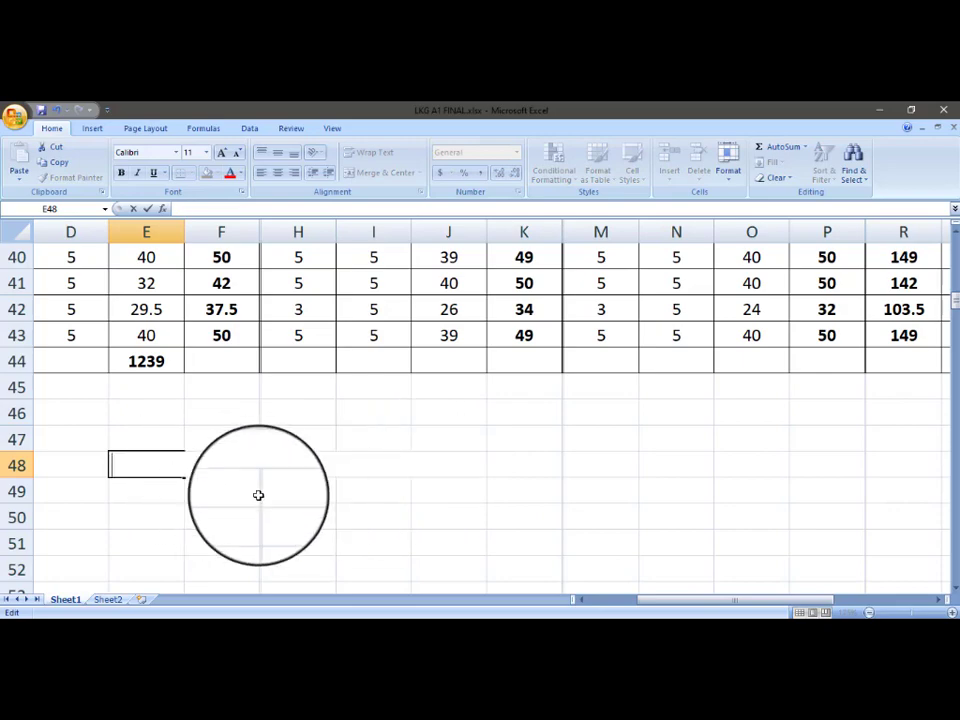
pyautogui.click(263, 494)
# Step: Recheck the English HYE column from E8 to E44 and the sum formula in E44
pyautogui.scroll(-3, 204, 456)
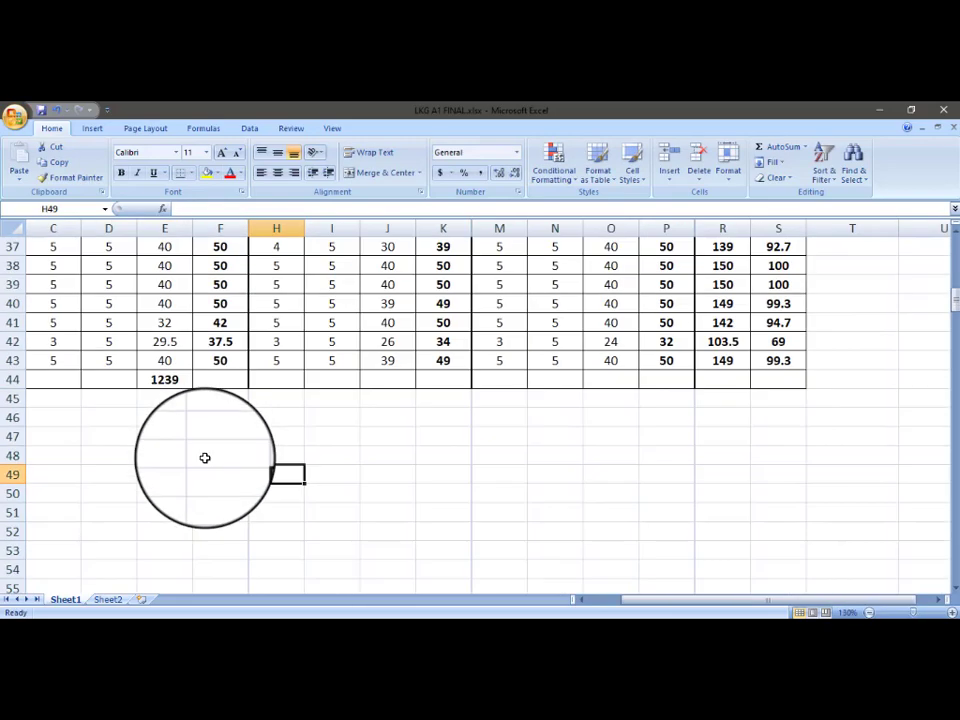
pyautogui.scroll(-1, 207, 463)
pyautogui.scroll(12, 207, 463)
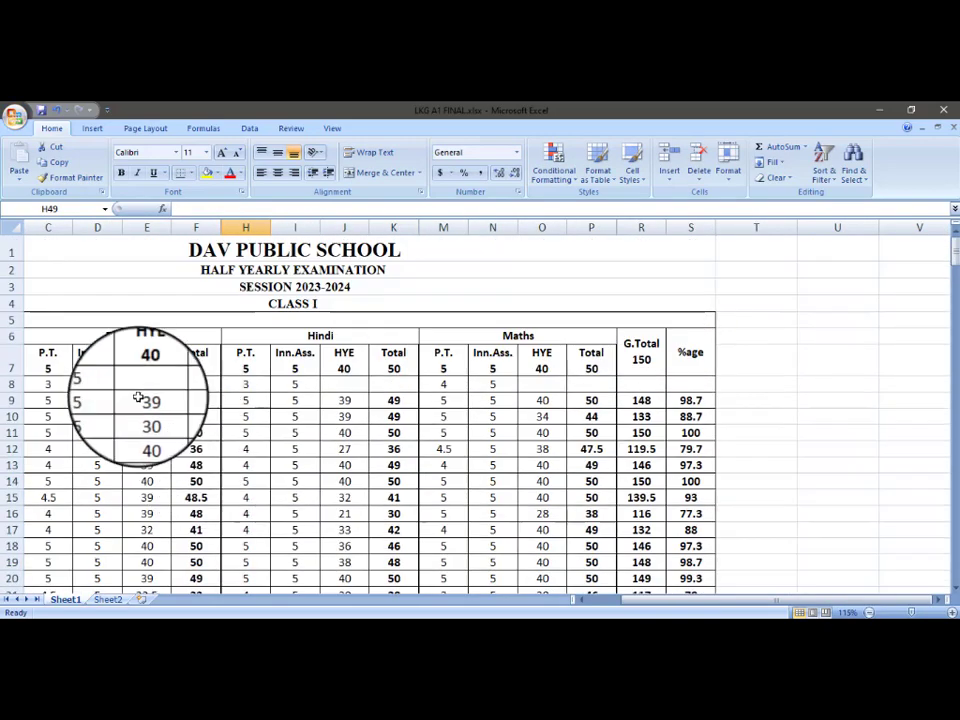
pyautogui.moveTo(146, 384); pyautogui.dragTo(155, 558)
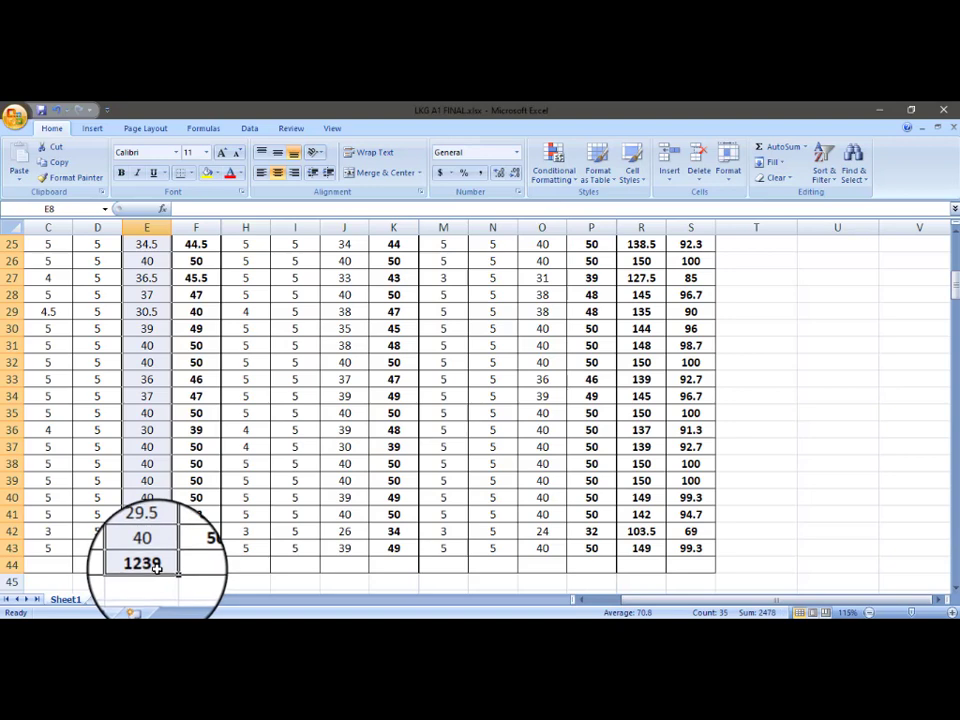
pyautogui.click(154, 566)
pyautogui.scroll(-2, 190, 563)
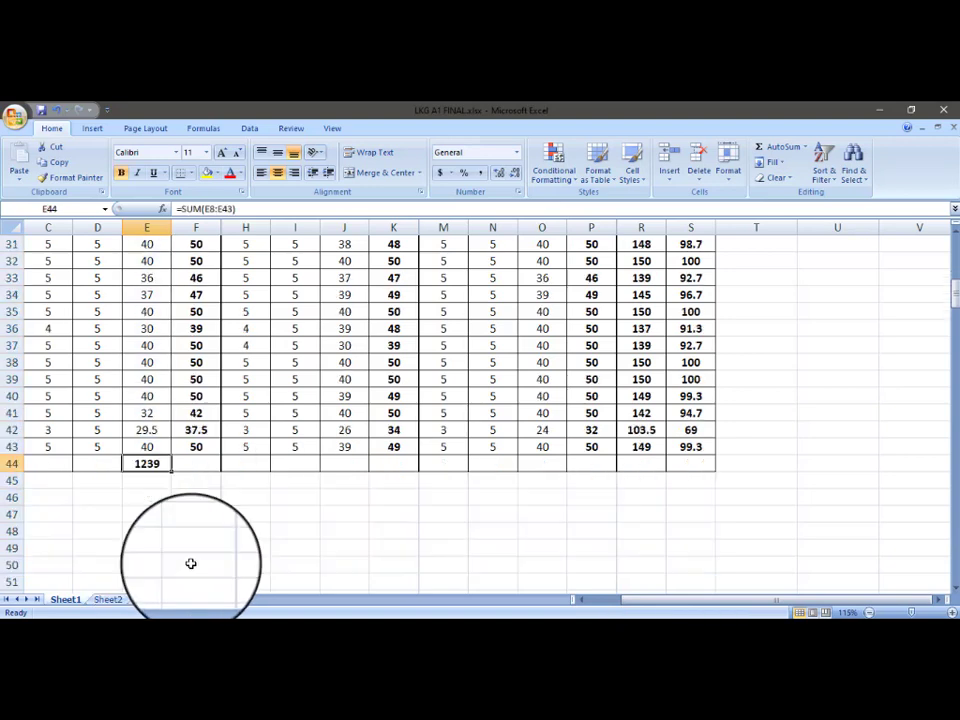
pyautogui.click(147, 494)
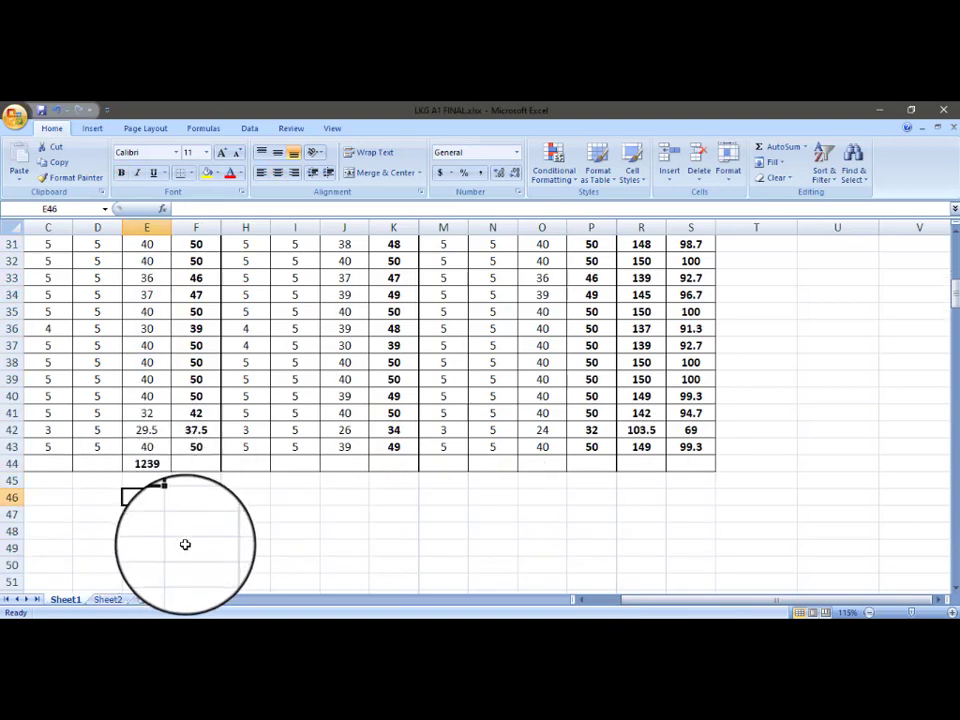
# Step: Calculate the English HYE maximum marks in cell E46 with the formula =34*40
pyautogui.write('=')
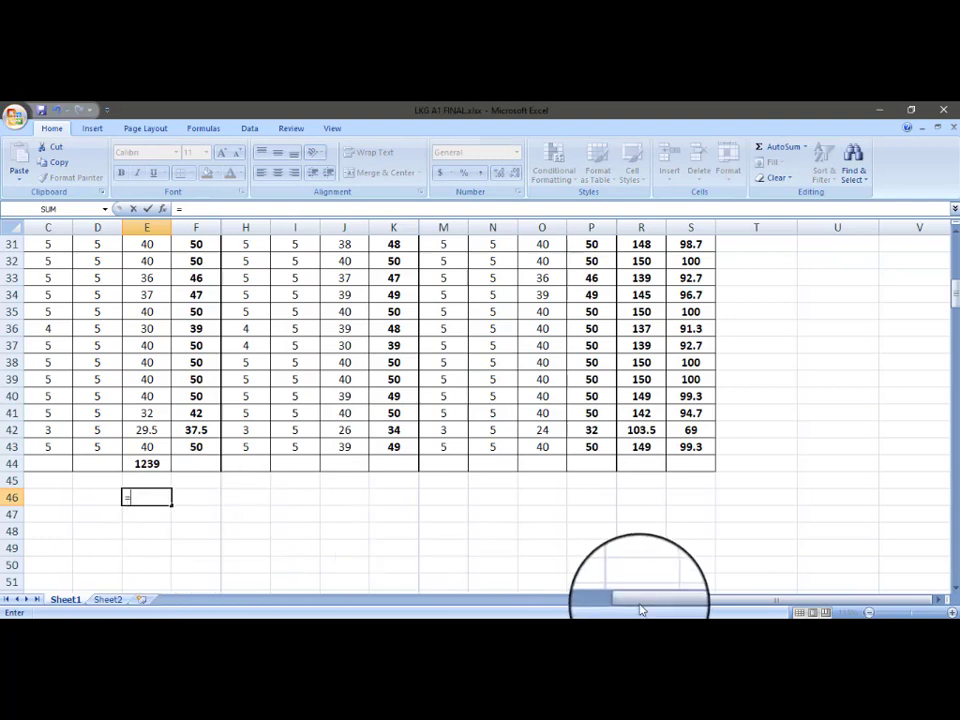
pyautogui.moveTo(639, 600); pyautogui.dragTo(602, 610)
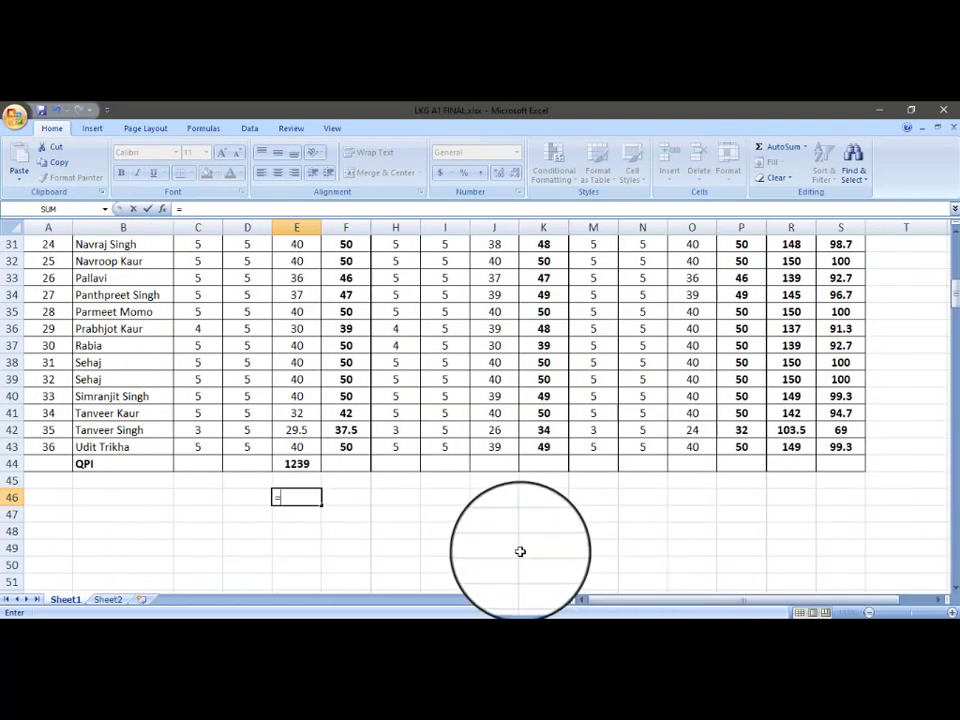
pyautogui.write('34*40')
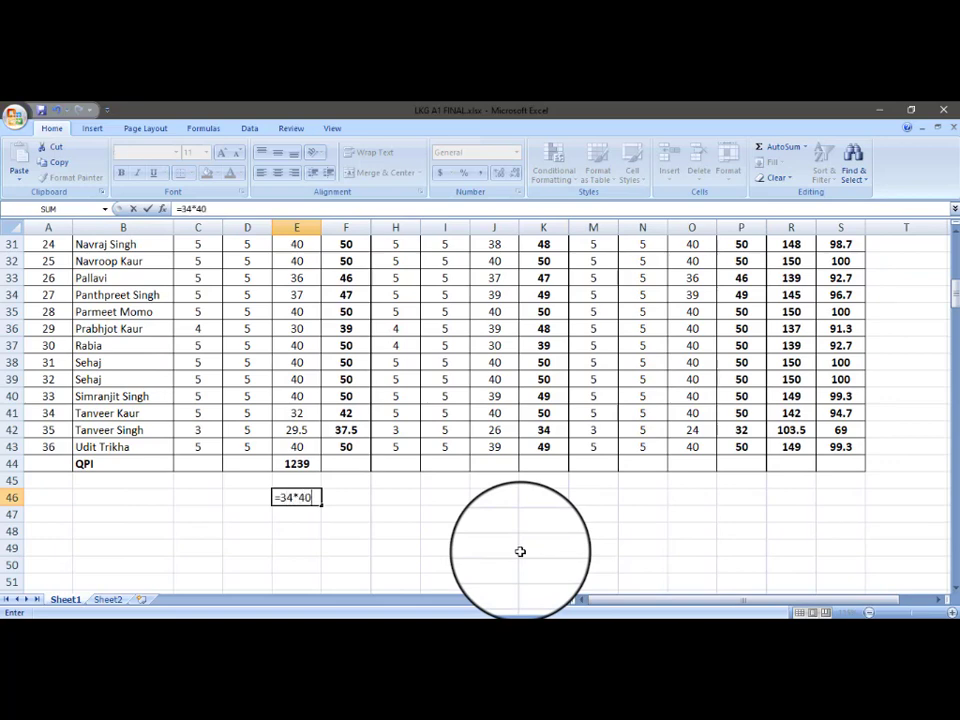
pyautogui.press('Return')
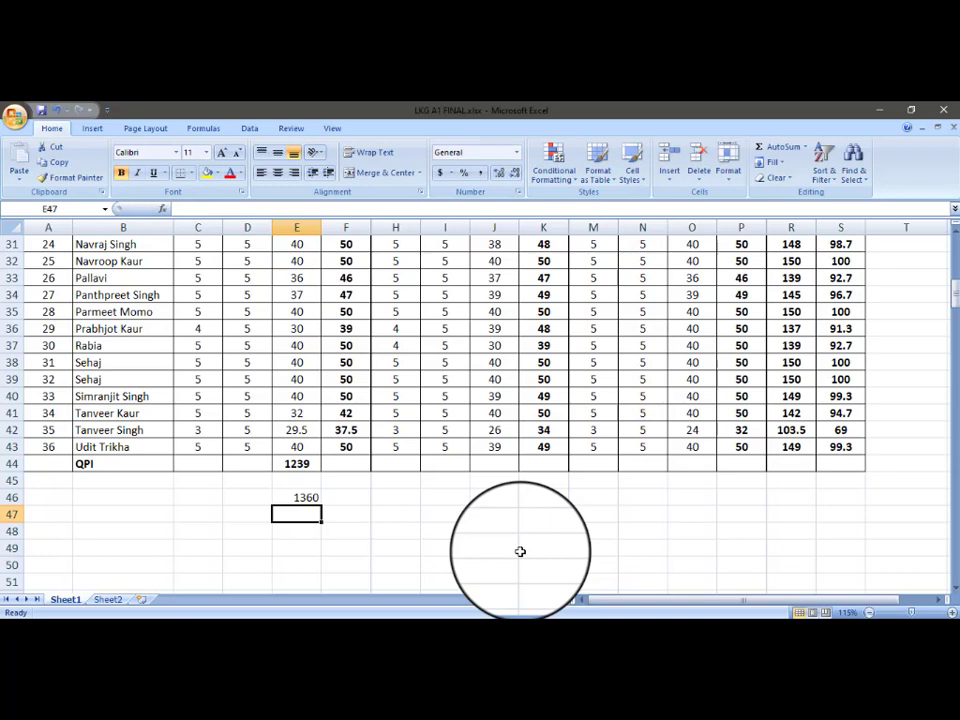
# Step: Centre cells E44 to E46 horizontally and vertically, and make them all bold
pyautogui.click(296, 481)
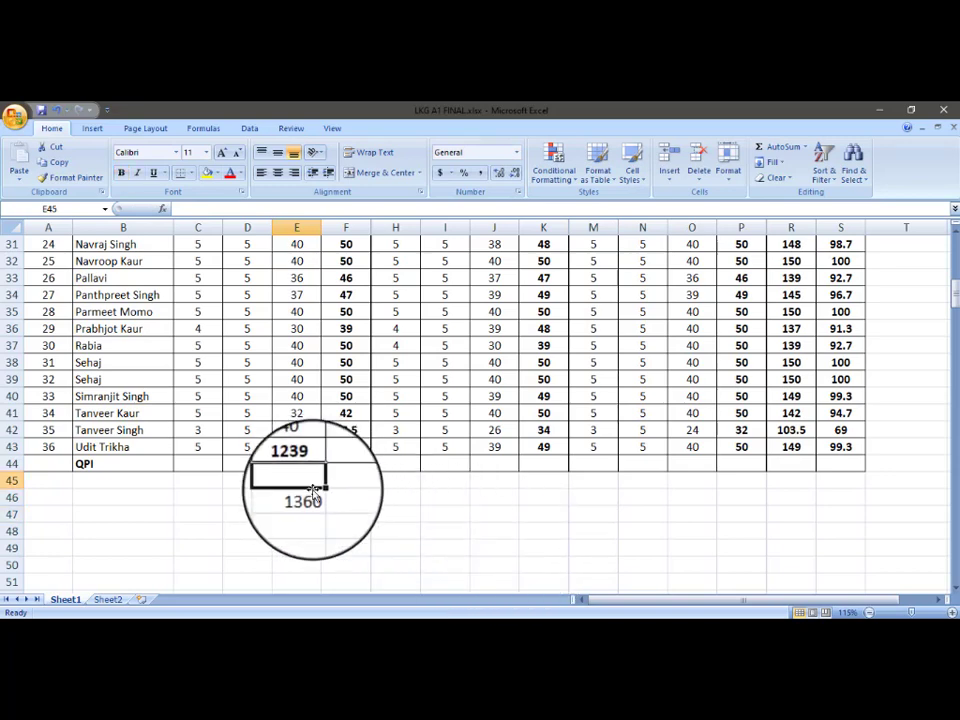
pyautogui.moveTo(296, 463); pyautogui.dragTo(306, 497)
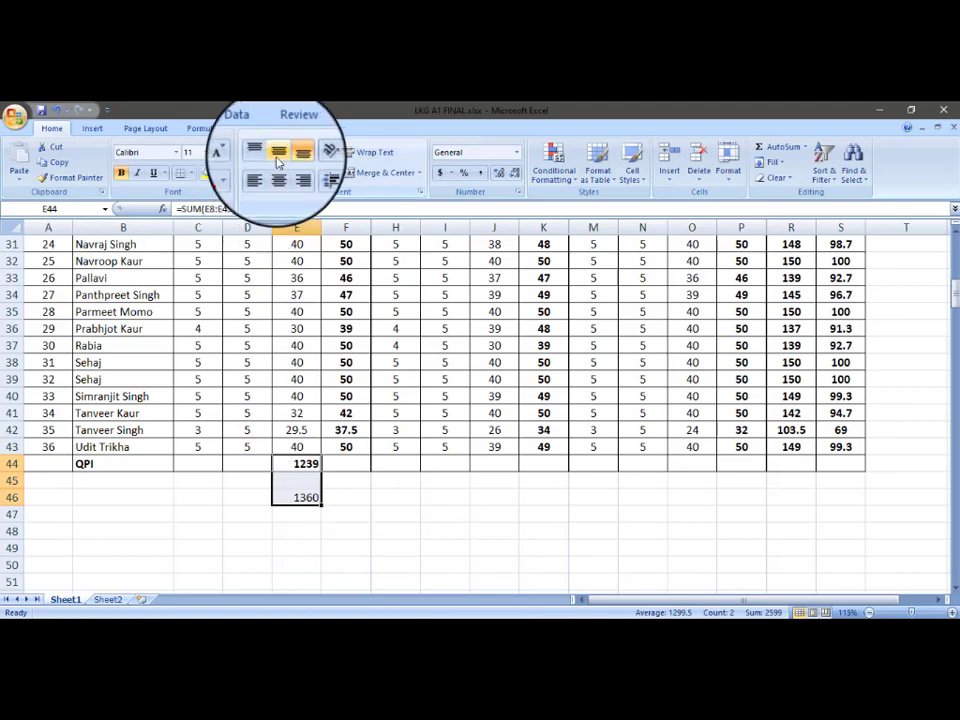
pyautogui.click(278, 176)
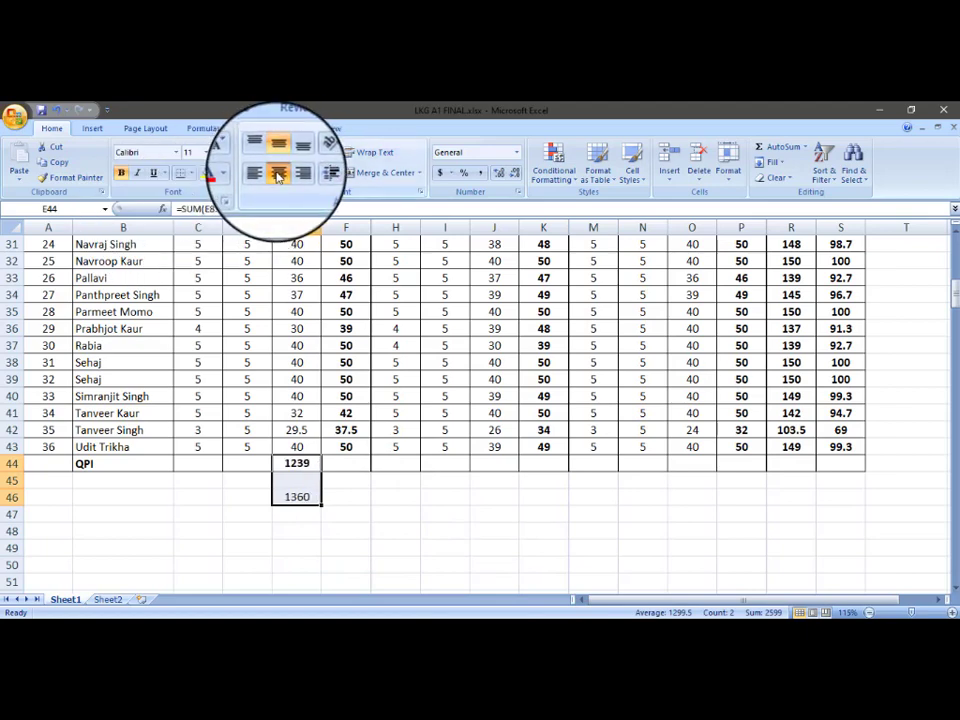
pyautogui.click(122, 174)
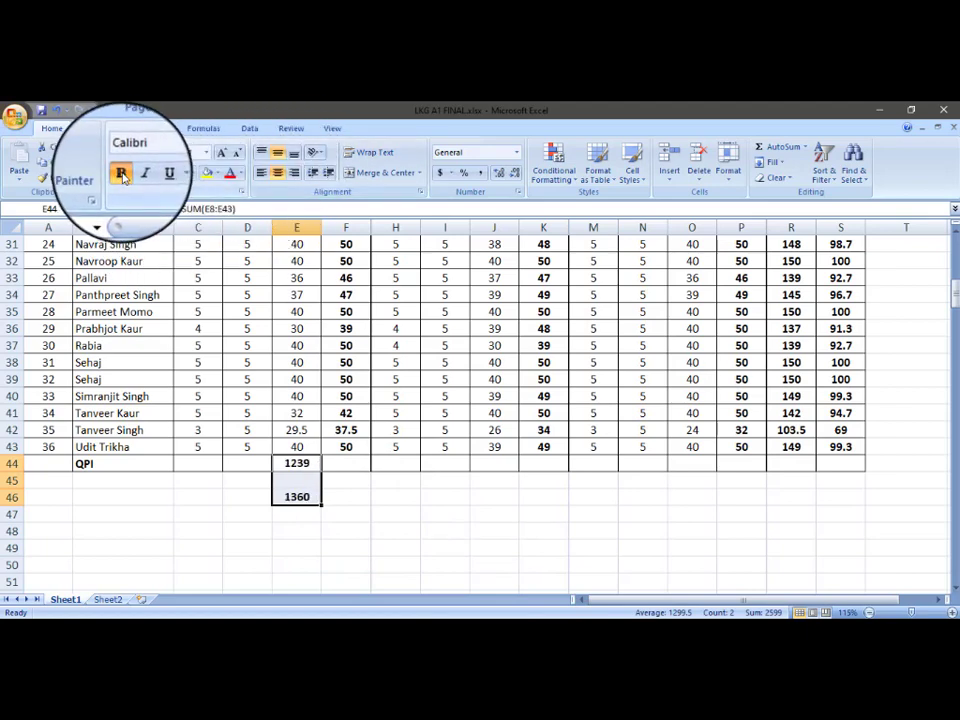
# Step: Check the formulas in E44 and E46, and enter =E44/E46*100 in cell E45 as the English QPI
pyautogui.click(305, 483)
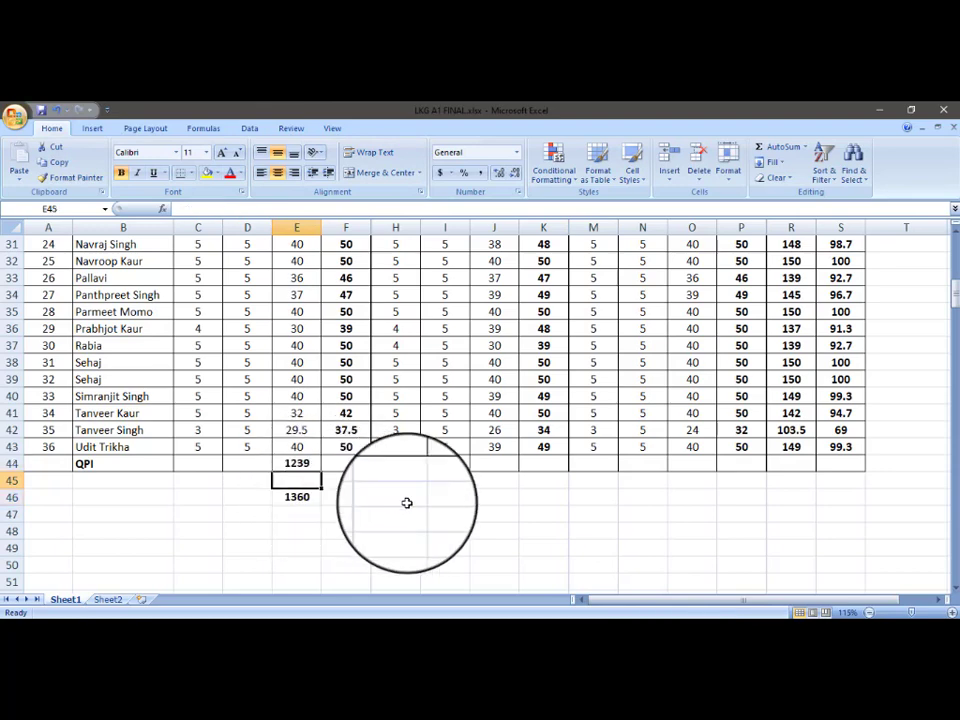
pyautogui.click(306, 463)
pyautogui.click(306, 497)
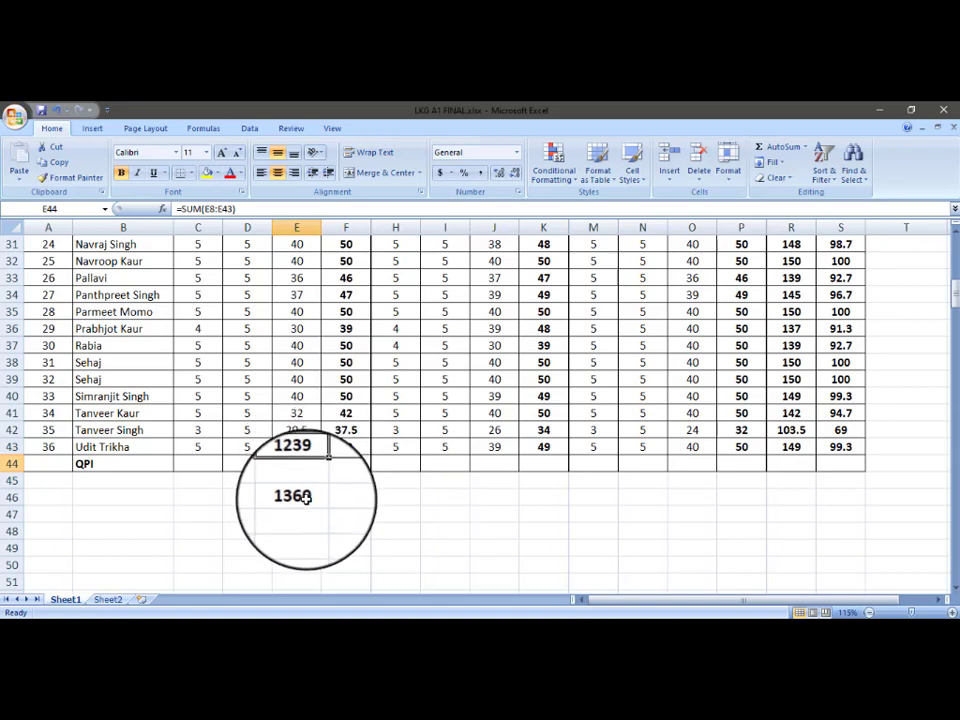
pyautogui.doubleClick(306, 497)
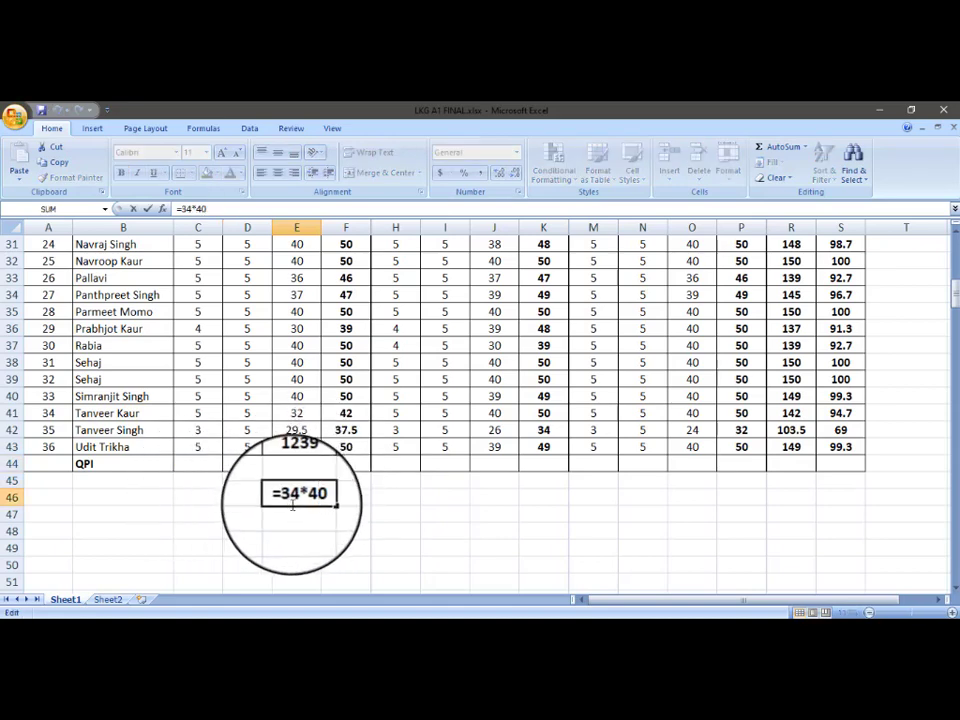
pyautogui.press('Return')
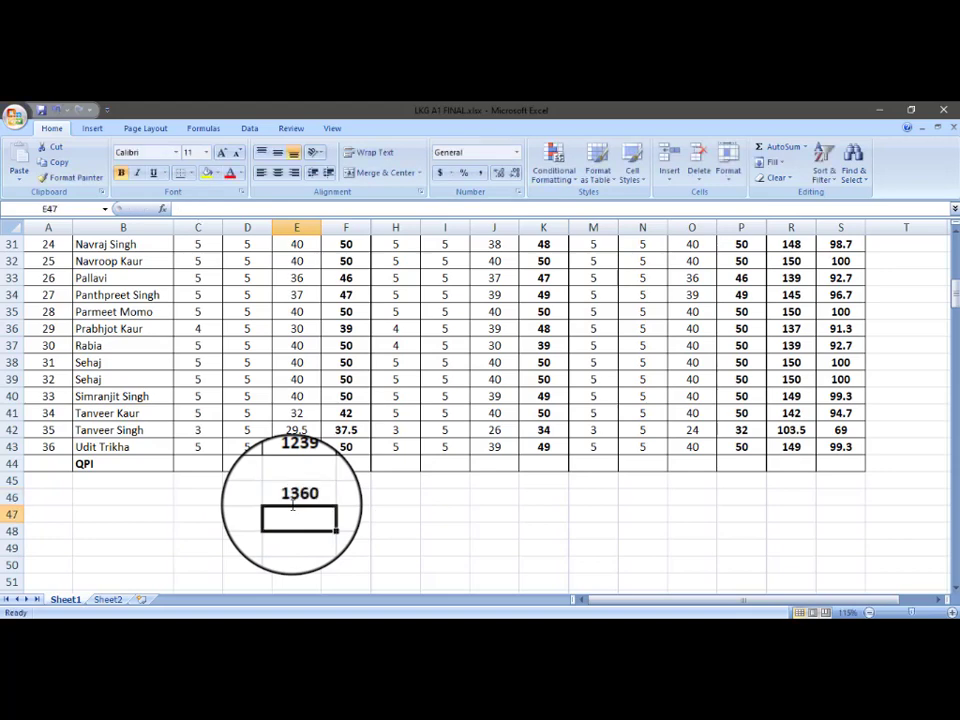
pyautogui.press('Up')
pyautogui.press('Up')
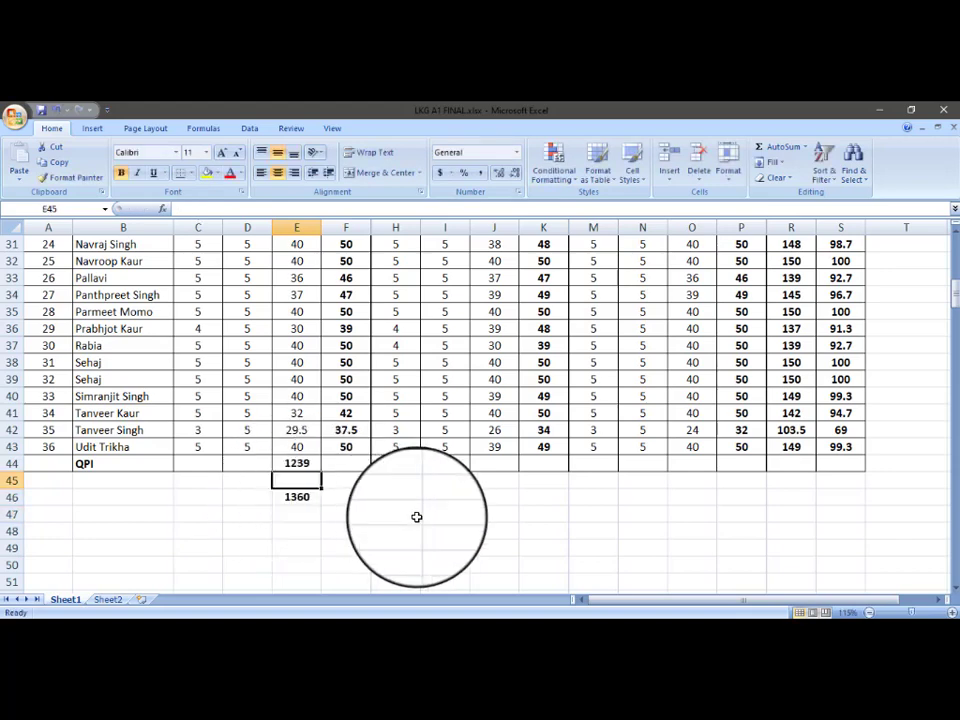
pyautogui.write('=')
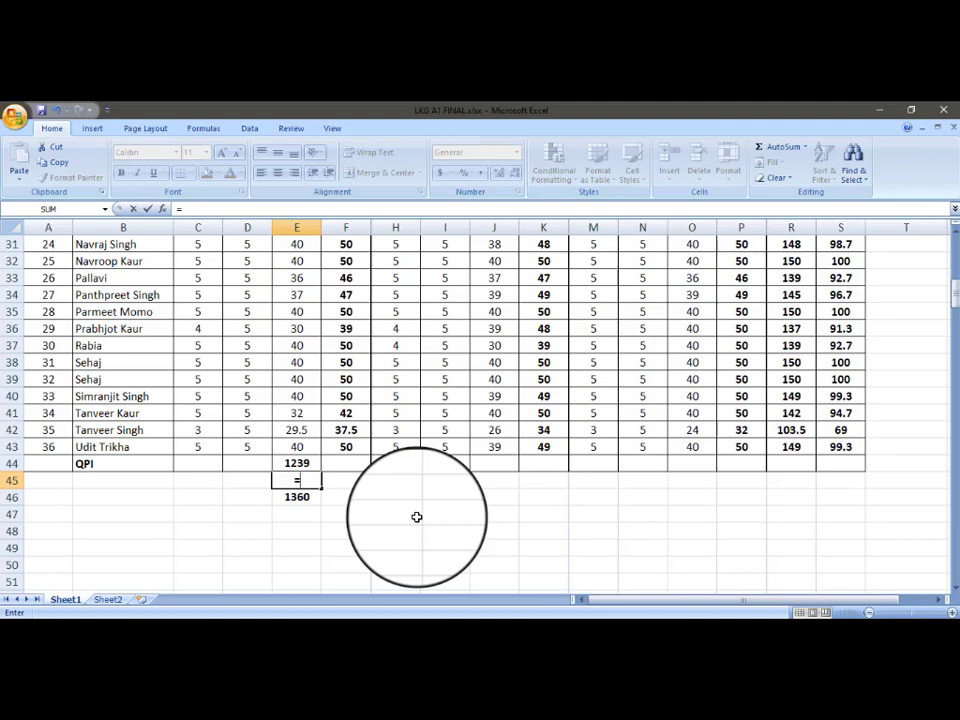
pyautogui.click(297, 463)
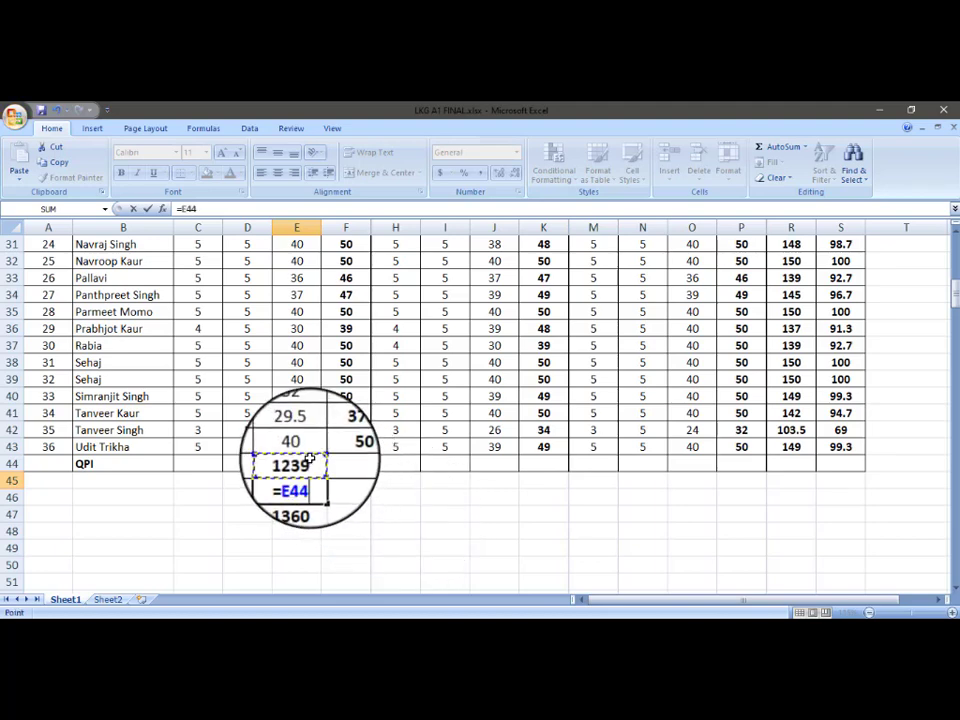
pyautogui.write('/')
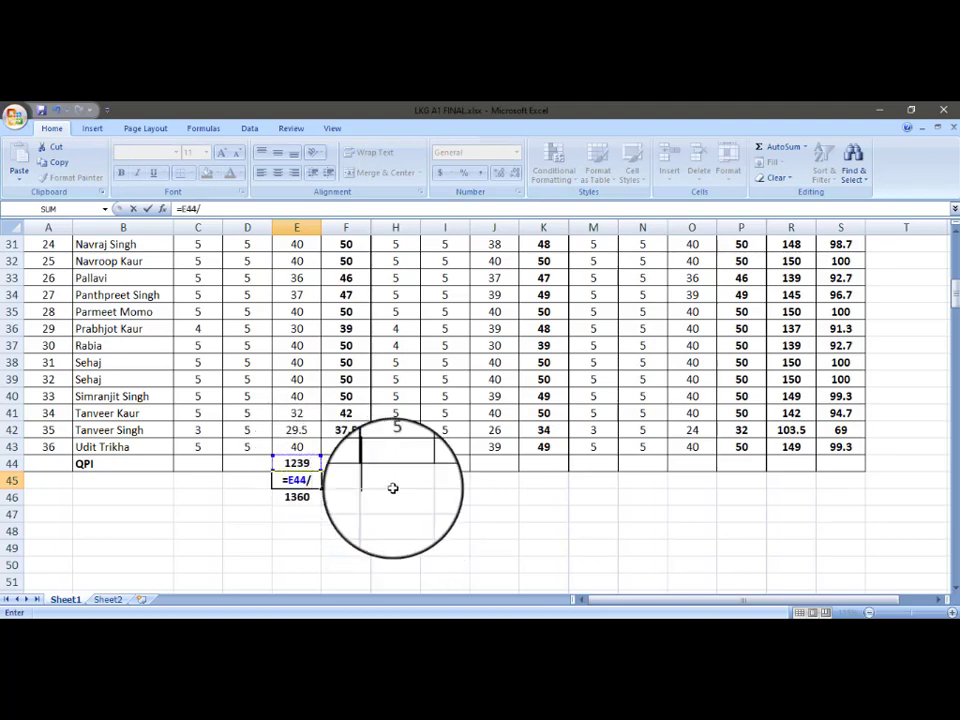
pyautogui.click(314, 497)
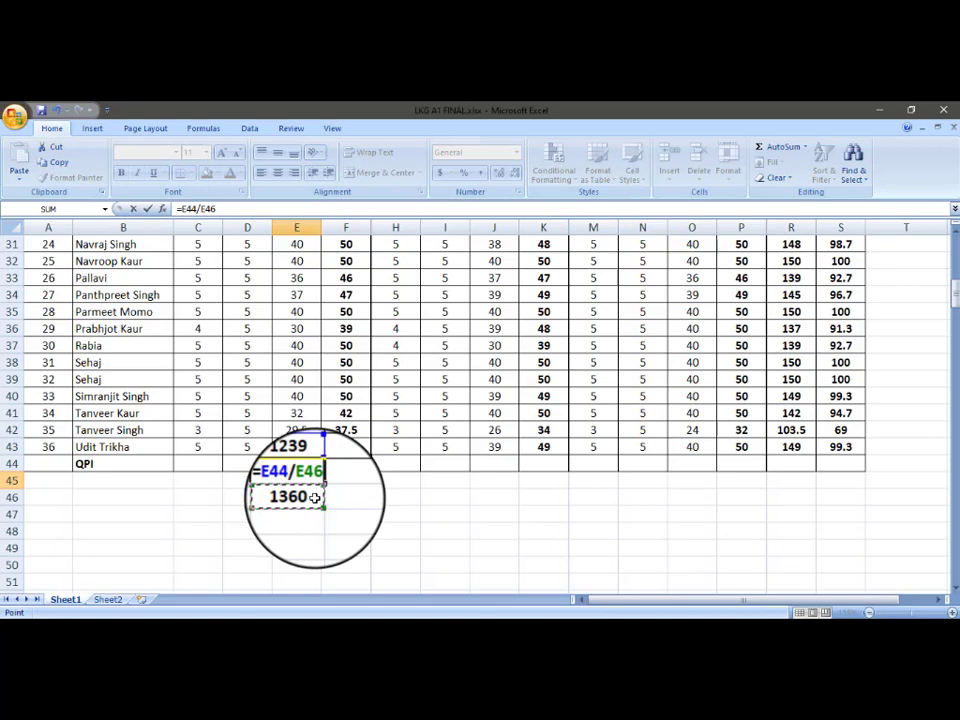
pyautogui.write('*10')
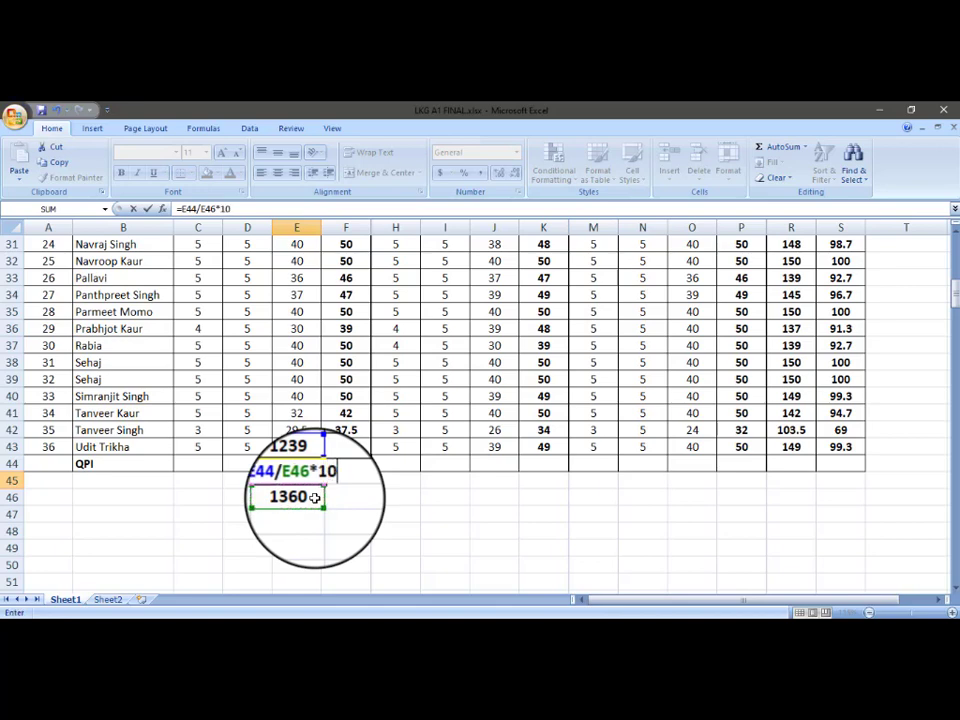
pyautogui.write('0')
pyautogui.click(314, 497)
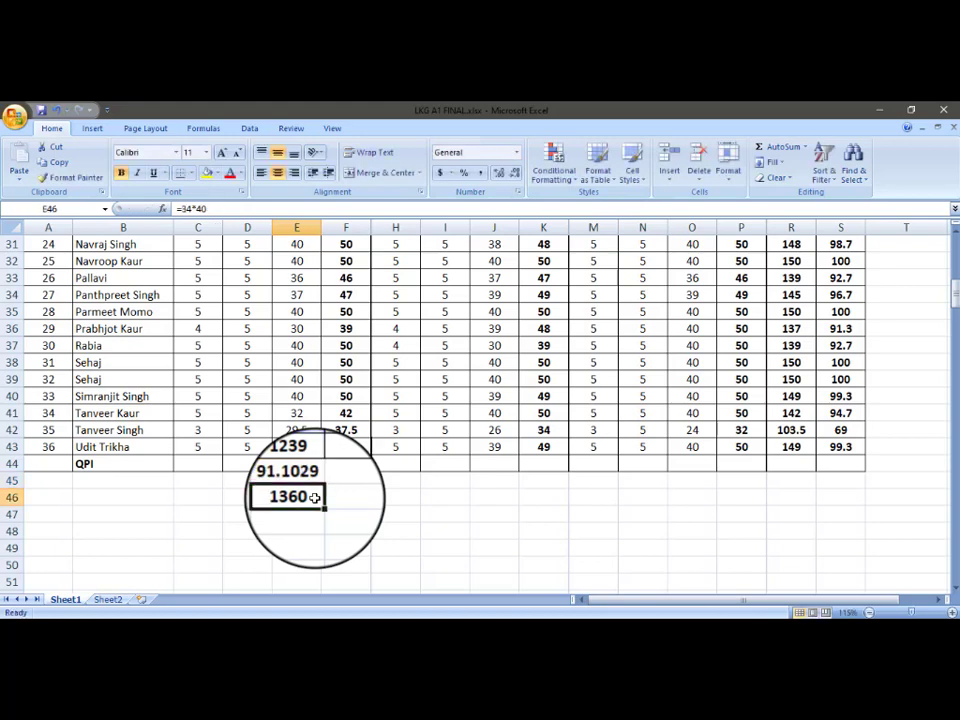
# Step: Reduce the English QPI in cell E45 to one decimal place
pyautogui.click(308, 481)
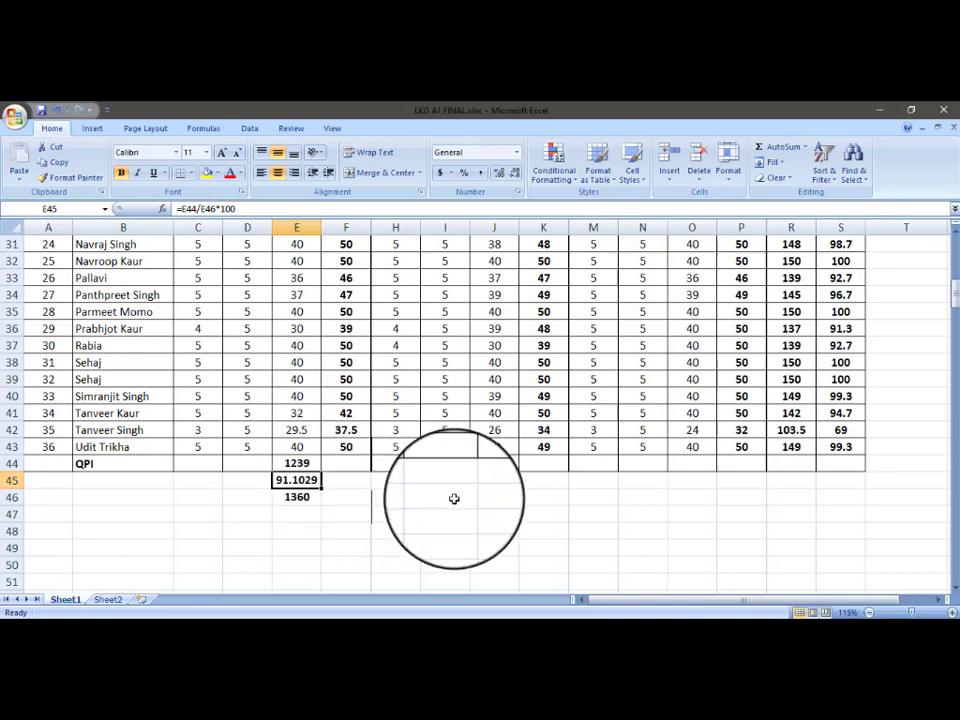
pyautogui.click(516, 177)
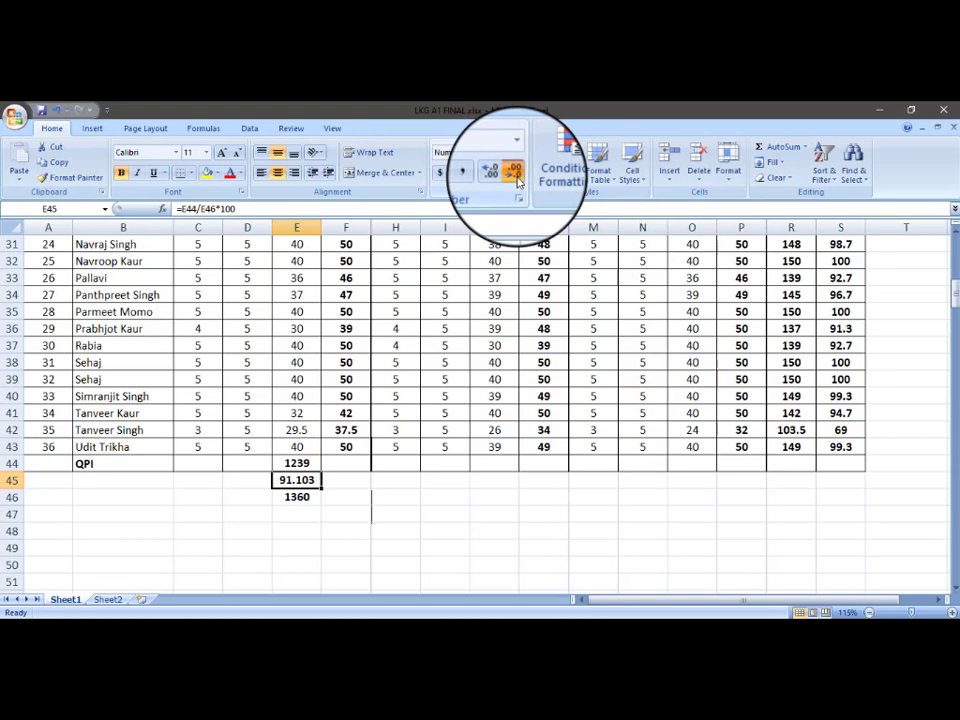
pyautogui.click(516, 177)
pyautogui.click(516, 177)
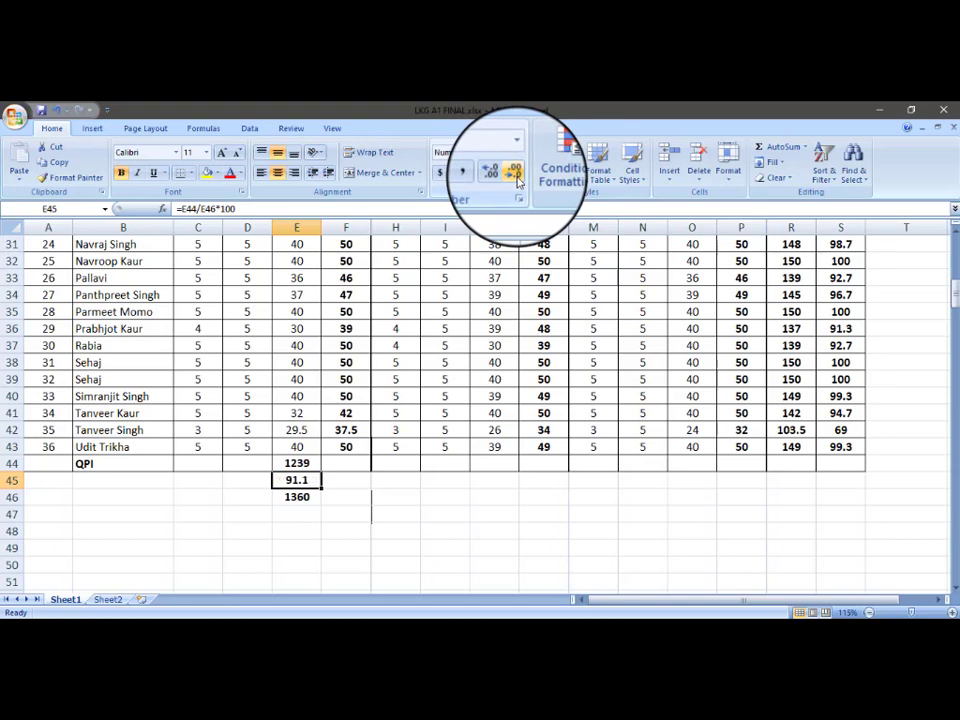
pyautogui.click(360, 531)
pyautogui.click(313, 480)
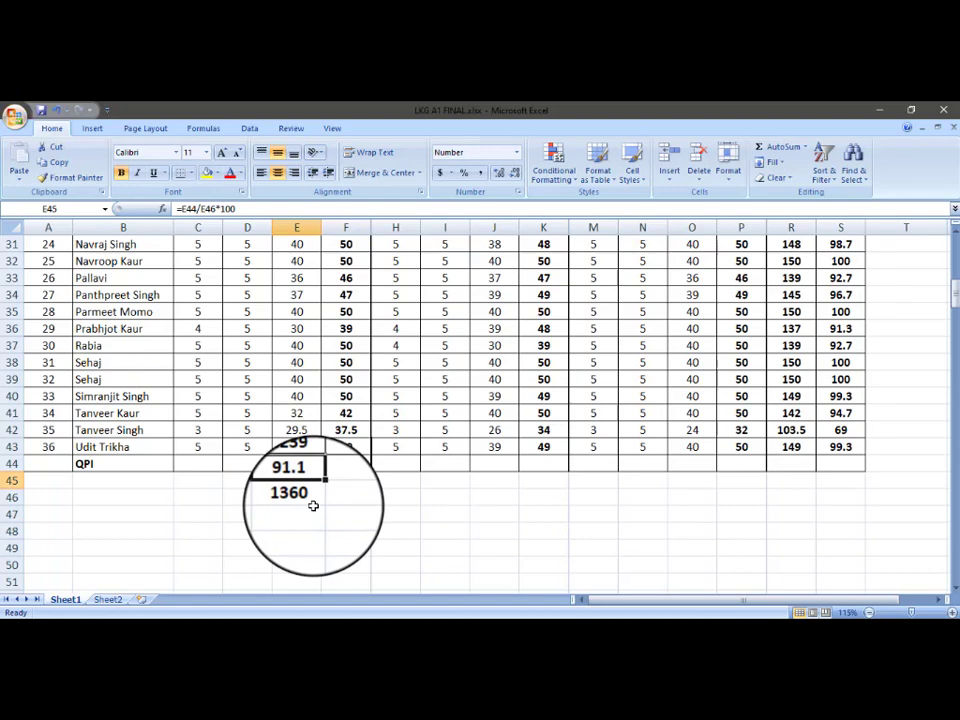
# Step: Copy the English total, QPI and maximum marks from E44:E46 to the Hindi HYE column, starting at J44
pyautogui.scroll(10, 313, 506)
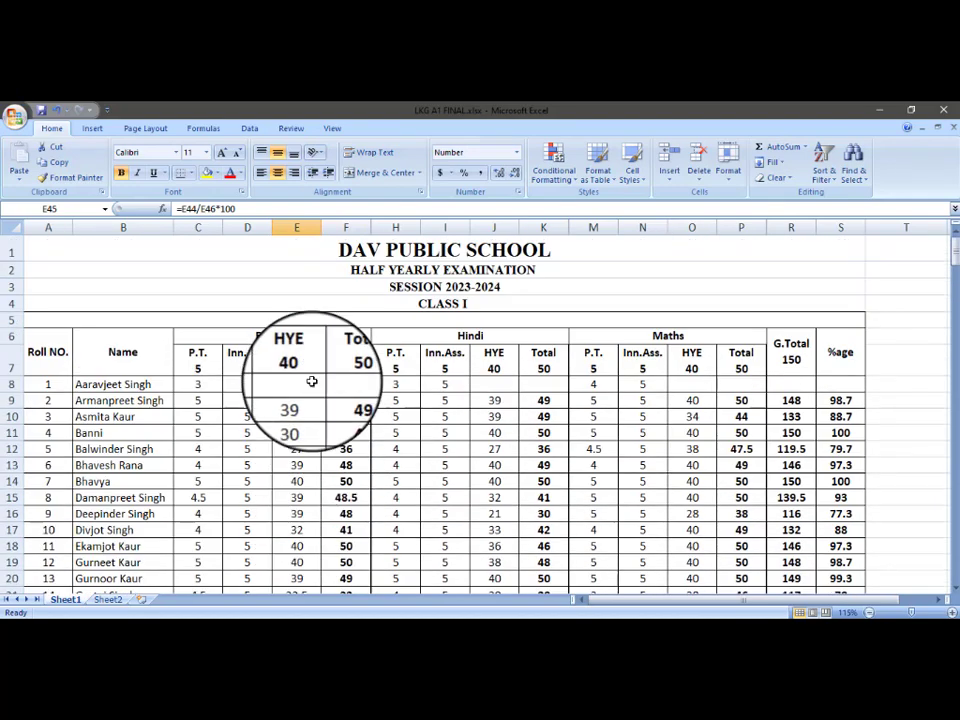
pyautogui.scroll(-6, 326, 573)
pyautogui.scroll(-5, 326, 573)
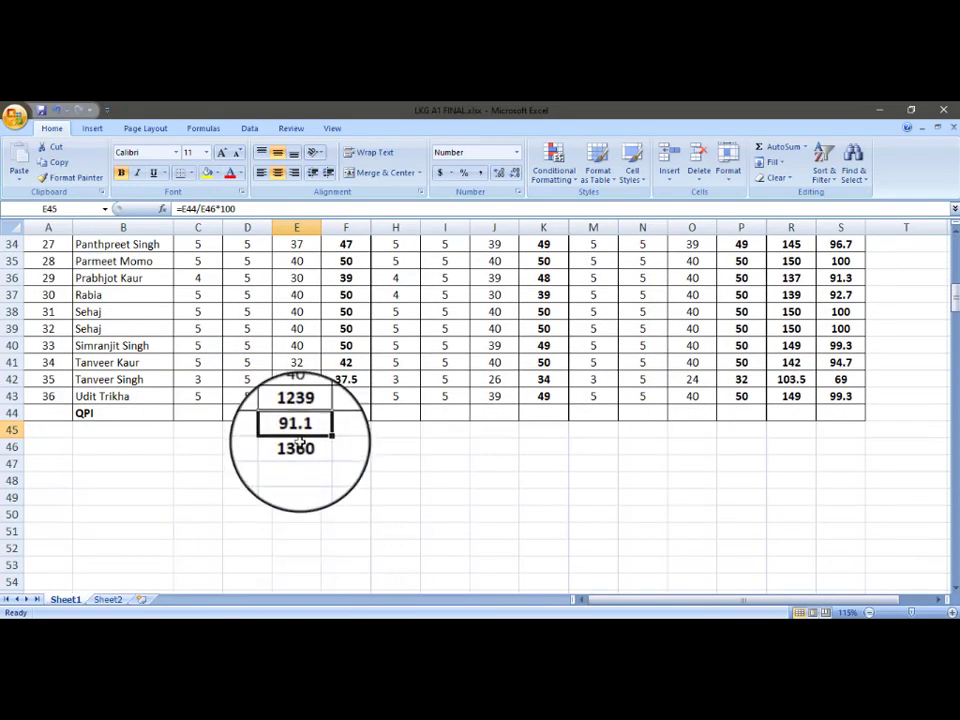
pyautogui.moveTo(296, 413); pyautogui.dragTo(300, 440)
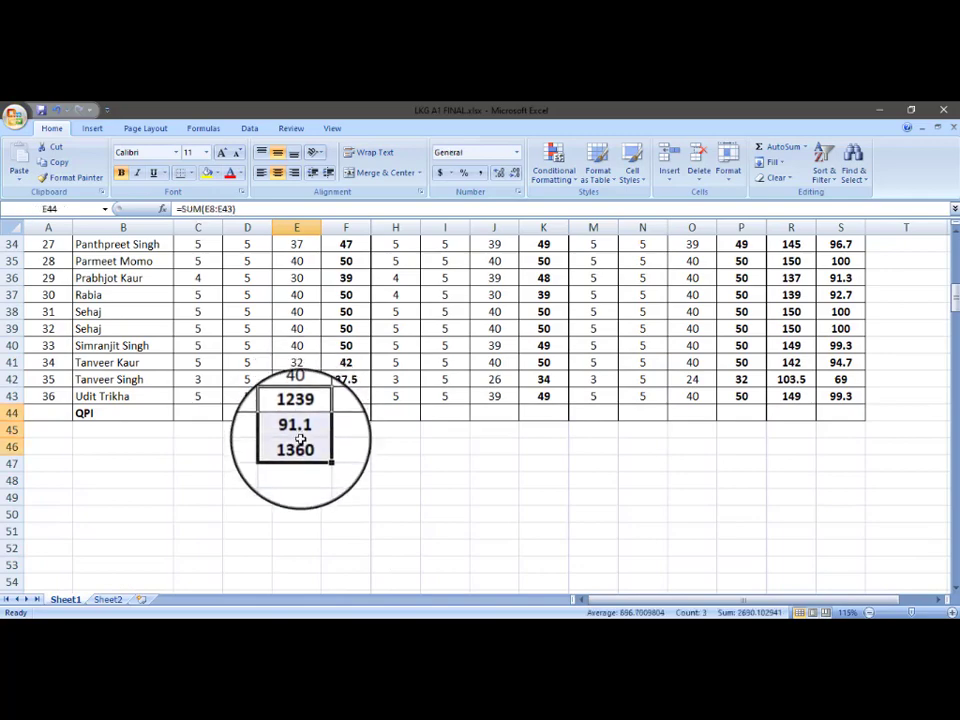
pyautogui.hotkey('ctrl', 'c')
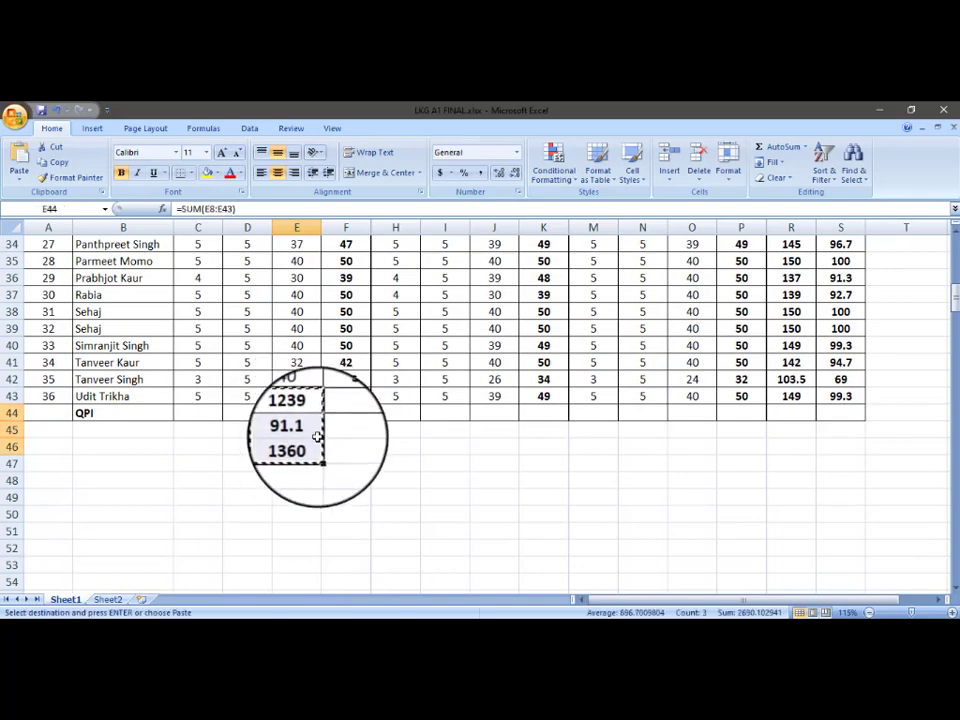
pyautogui.click(509, 414)
pyautogui.scroll(11, 509, 414)
pyautogui.scroll(-14, 499, 476)
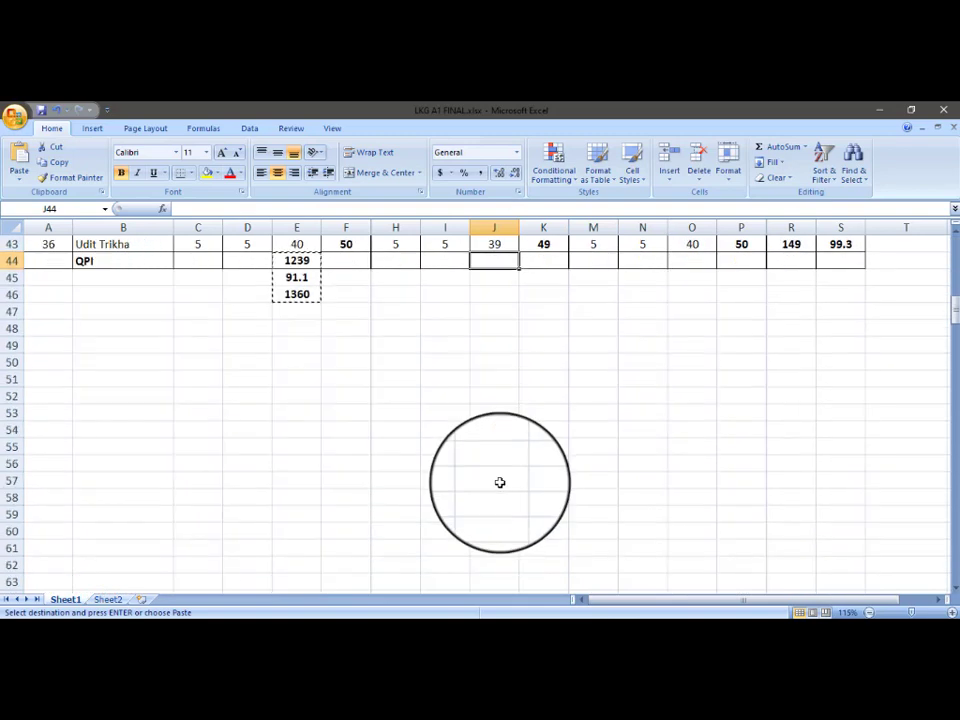
pyautogui.hotkey('ctrl', 'v')
pyautogui.scroll(3, 499, 482)
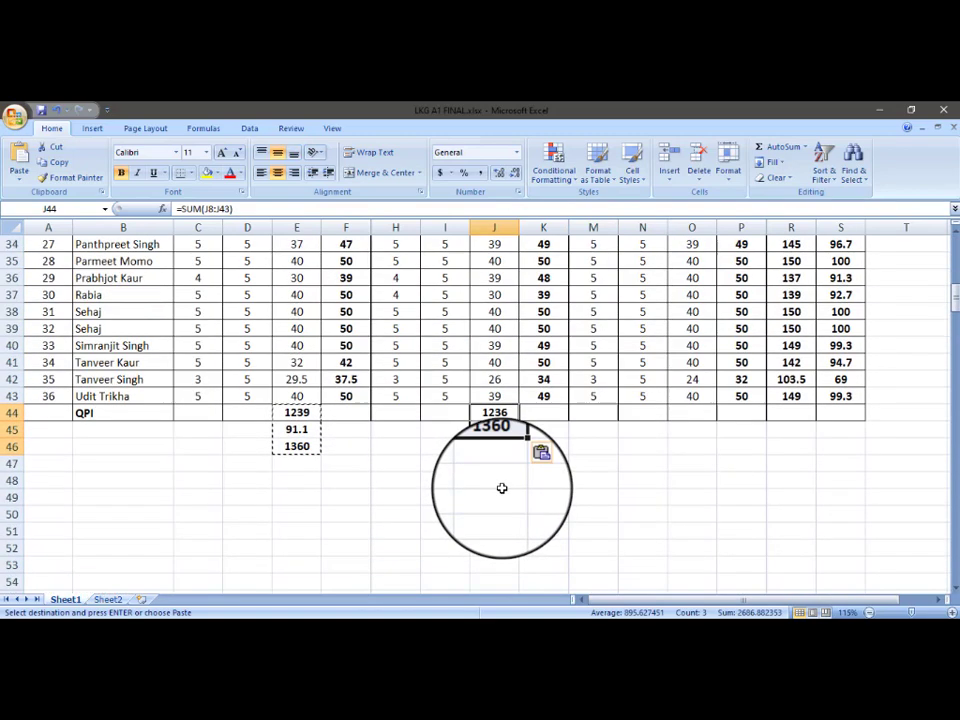
pyautogui.press('Down')
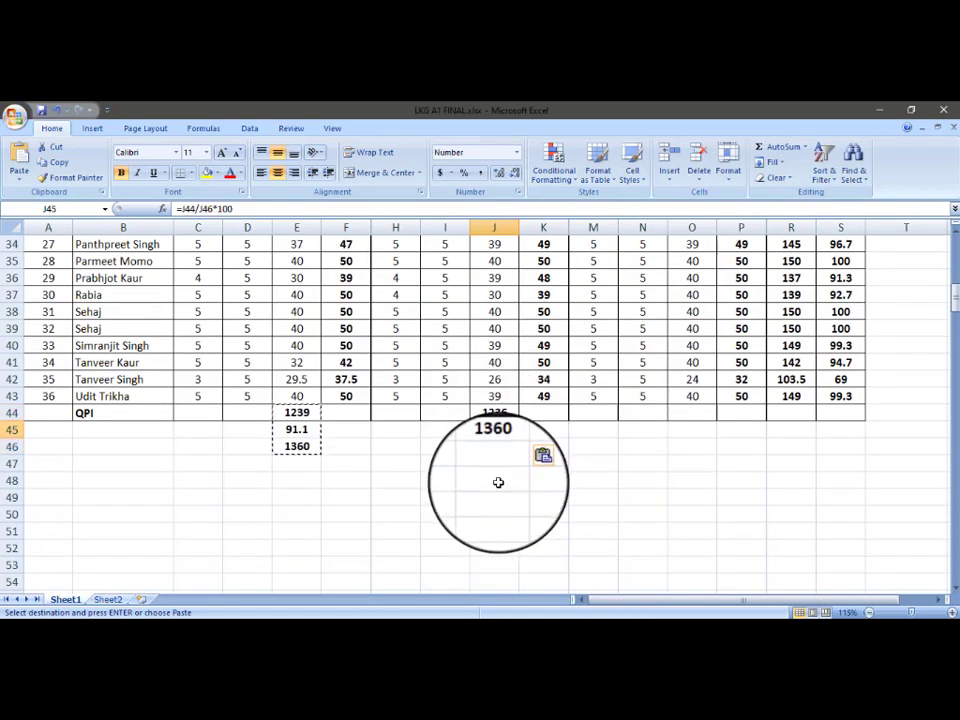
# Step: Copy the Hindi total, QPI and maximum marks from J44:J46 to the Maths HYE column, starting at O44
pyautogui.moveTo(495, 410); pyautogui.dragTo(502, 445)
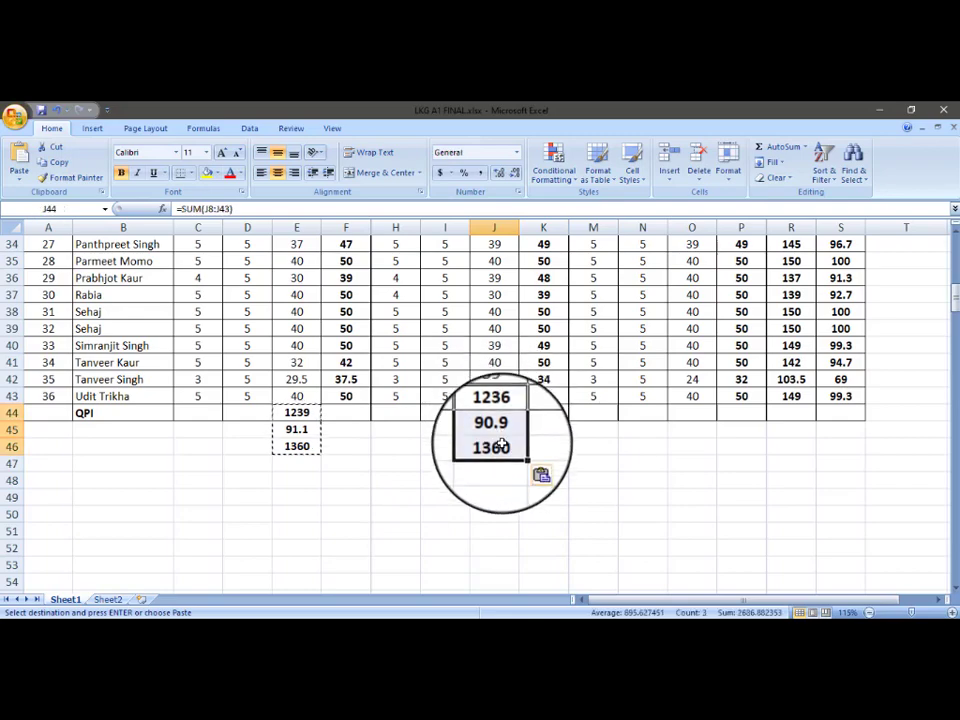
pyautogui.hotkey('ctrl', 'c')
pyautogui.click(686, 413)
pyautogui.scroll(11, 688, 425)
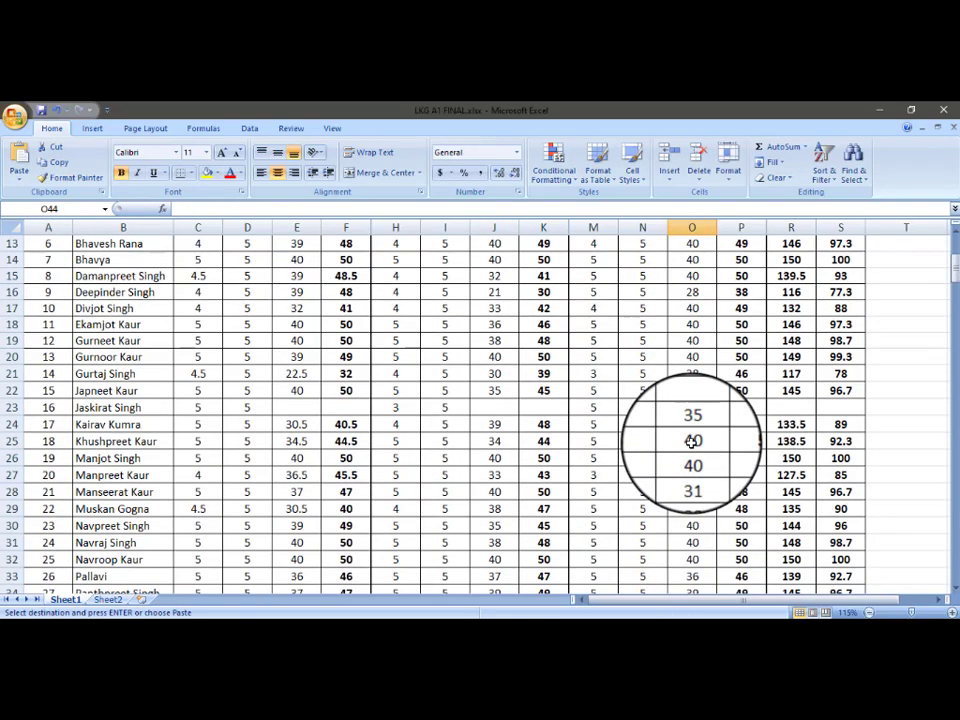
pyautogui.scroll(-11, 690, 440)
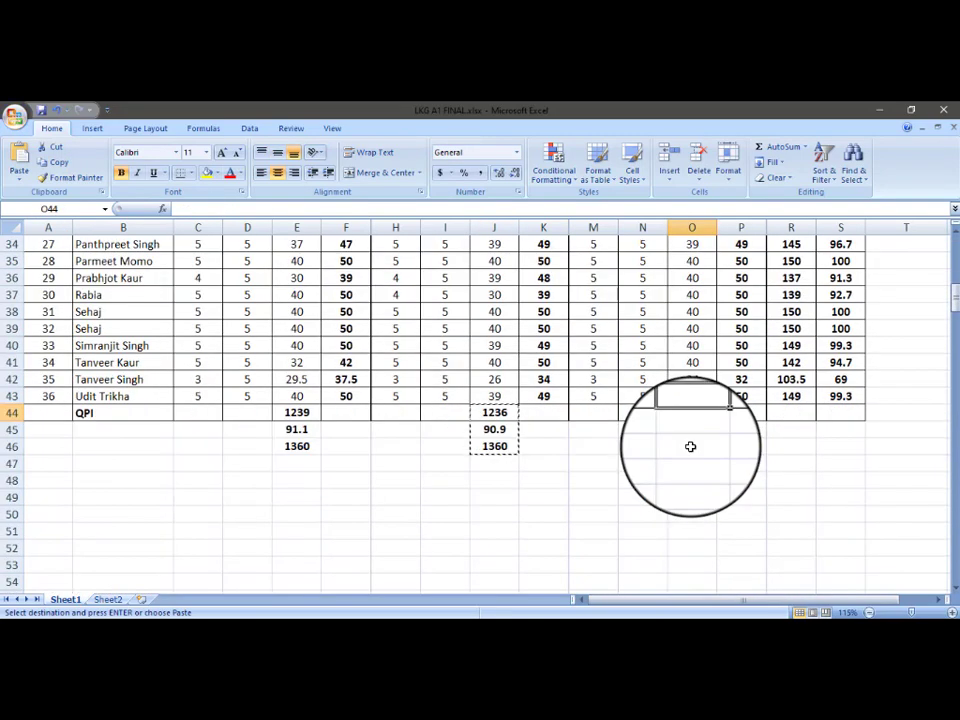
pyautogui.hotkey('ctrl', 'v')
pyautogui.scroll(11, 611, 474)
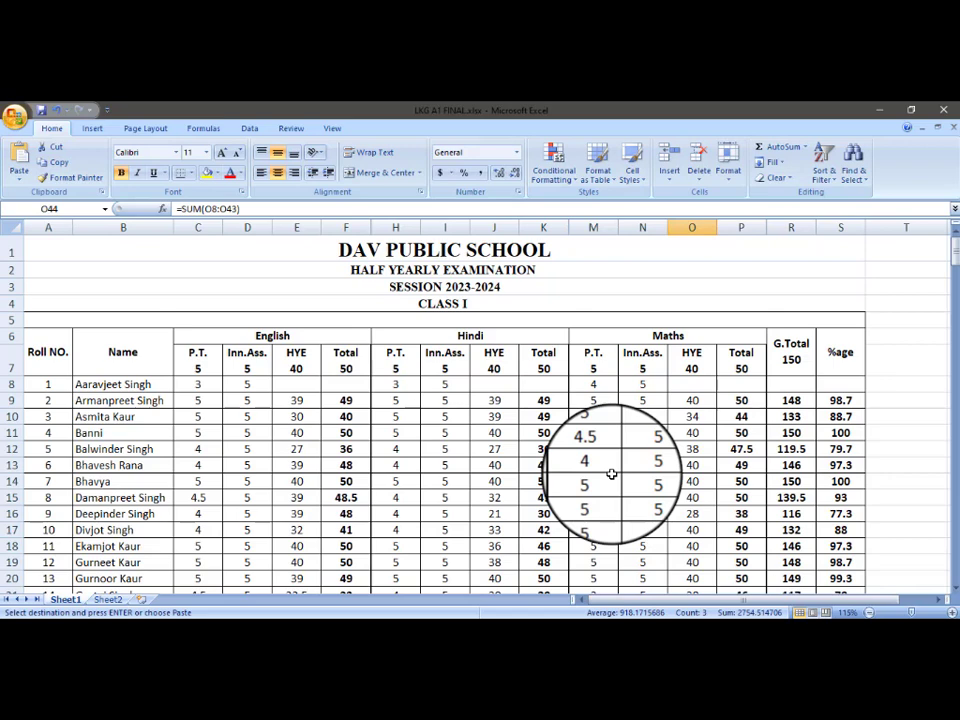
pyautogui.scroll(-11, 611, 475)
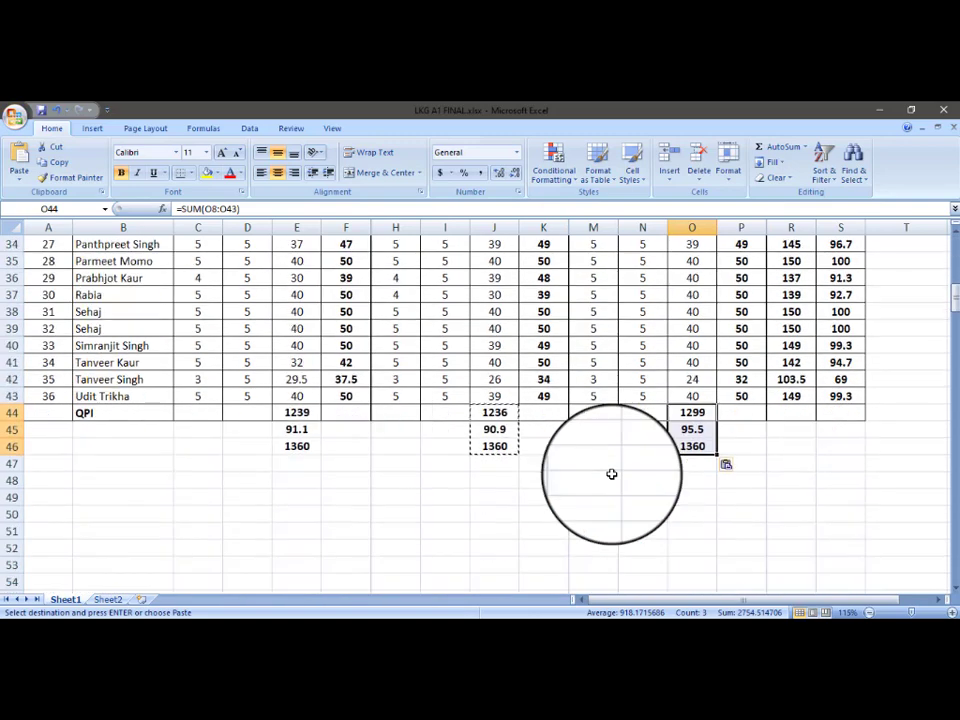
# Step: Fill the whole QPI row, row 45, with yellow
pyautogui.click(651, 487)
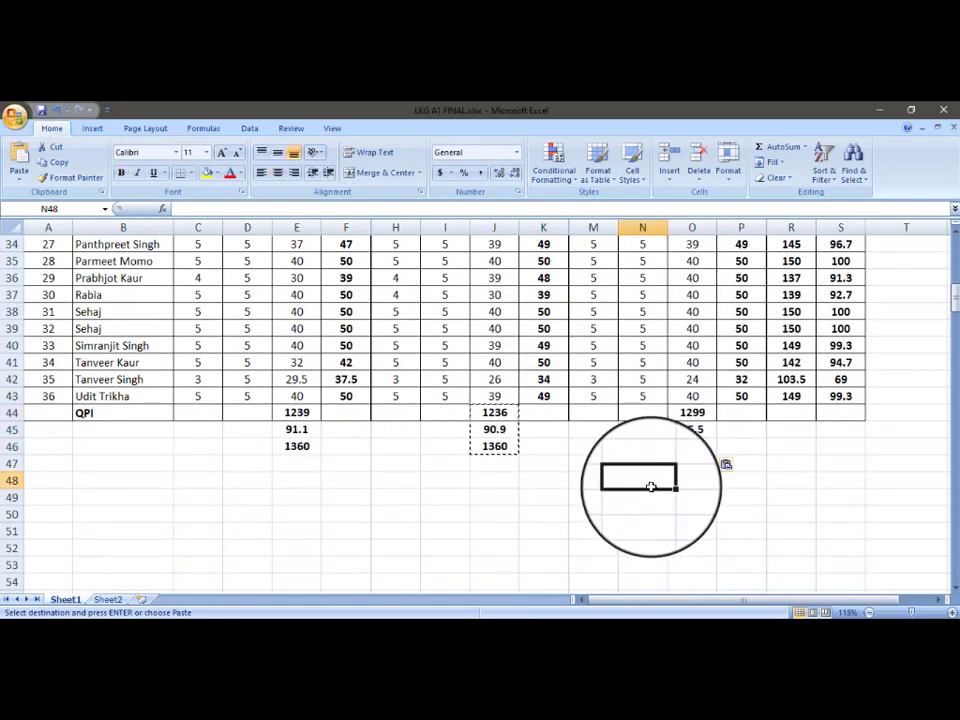
pyautogui.click(543, 497)
pyautogui.click(12, 429)
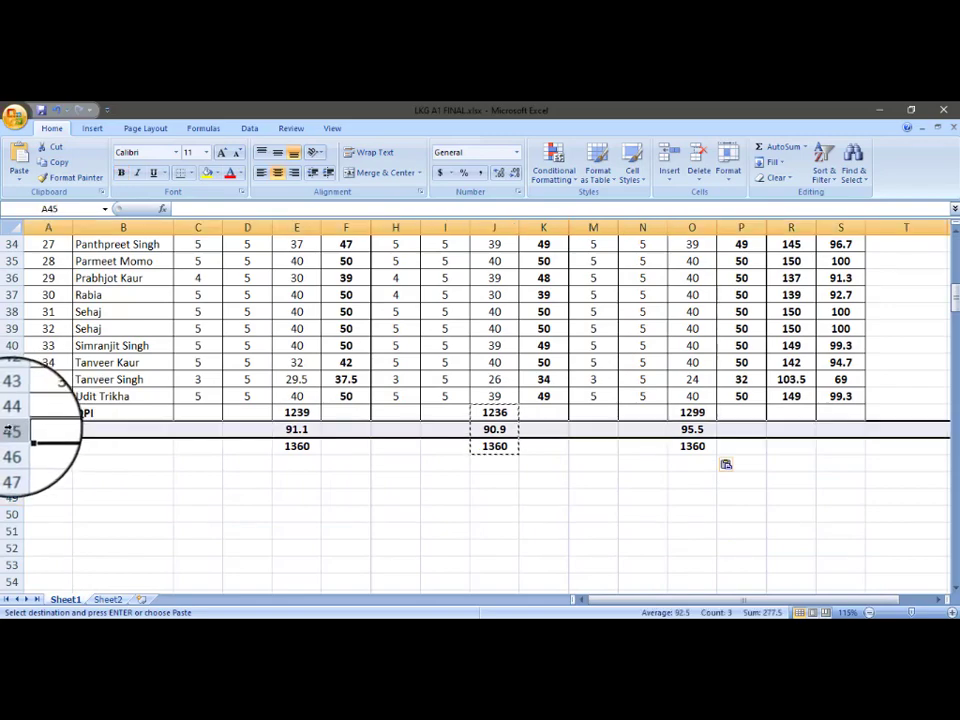
pyautogui.click(216, 175)
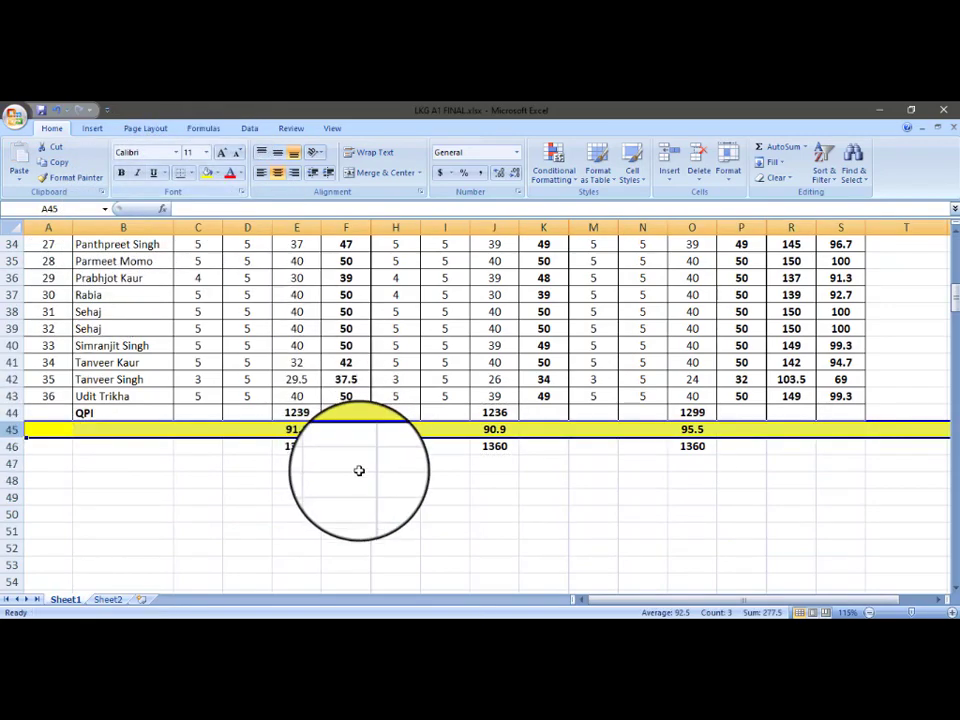
# Step: Review the English, Hindi and Maths QPI cells in row 45 against the marks above them
pyautogui.click(297, 446)
pyautogui.click(304, 429)
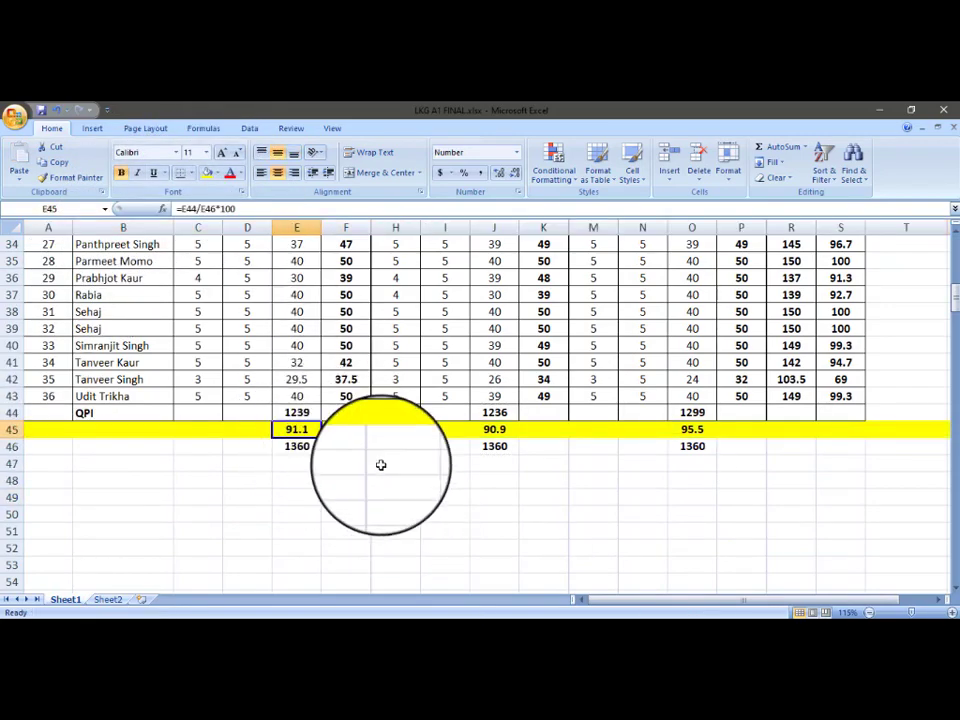
pyautogui.scroll(11, 381, 463)
pyautogui.scroll(-12, 381, 463)
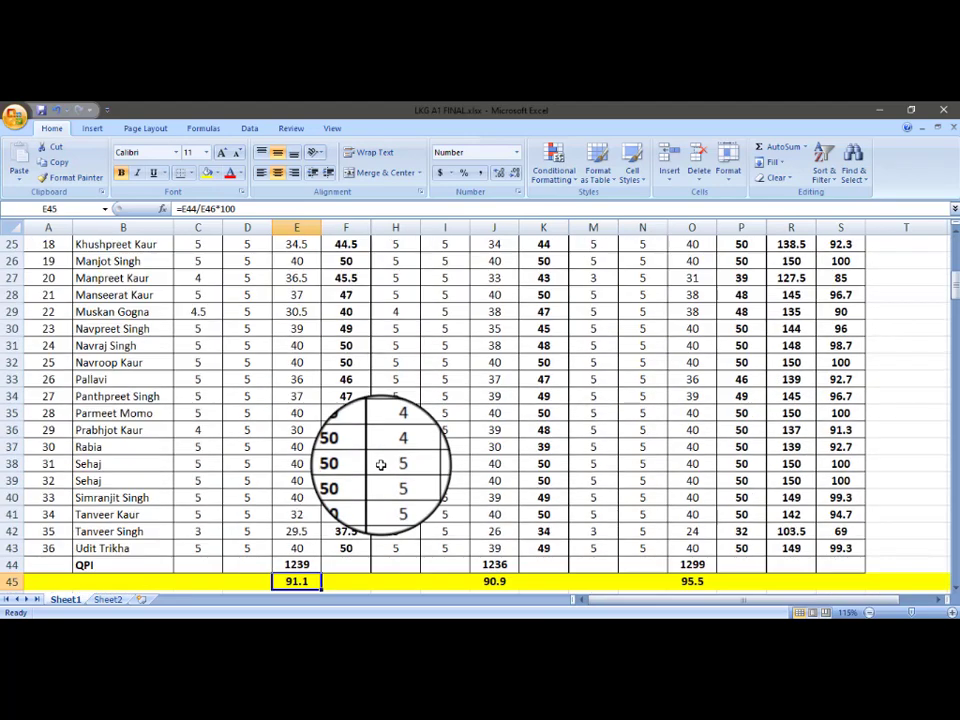
pyautogui.click(494, 380)
pyautogui.click(690, 395)
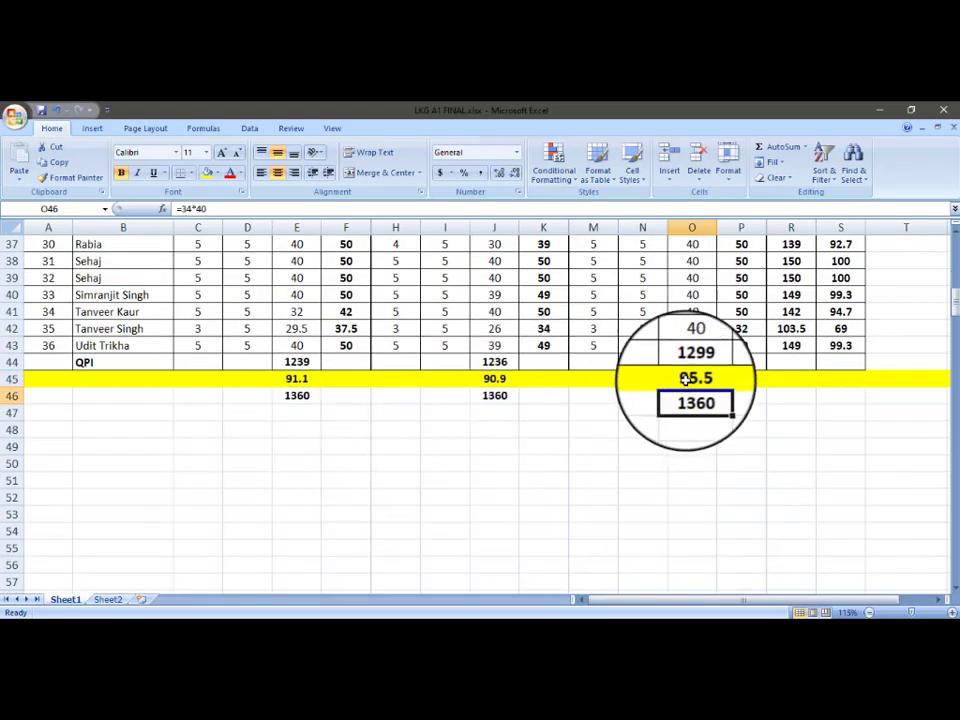
pyautogui.click(700, 379)
# Step: Copy the Maths HYE total formula from O44 to R44 to sum the grand total column
pyautogui.click(819, 380)
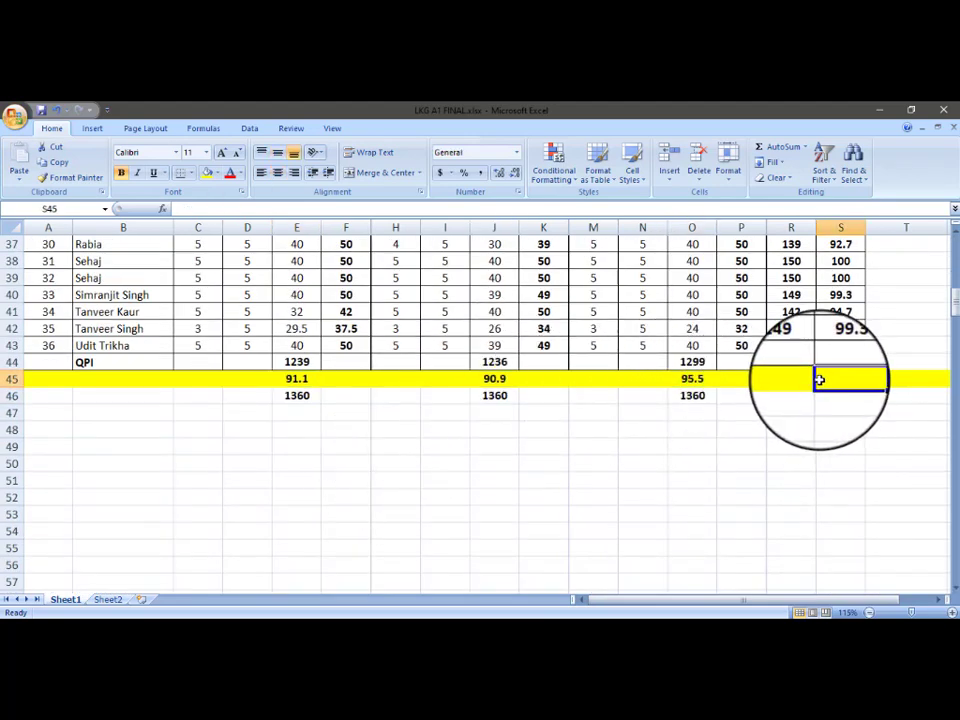
pyautogui.click(793, 382)
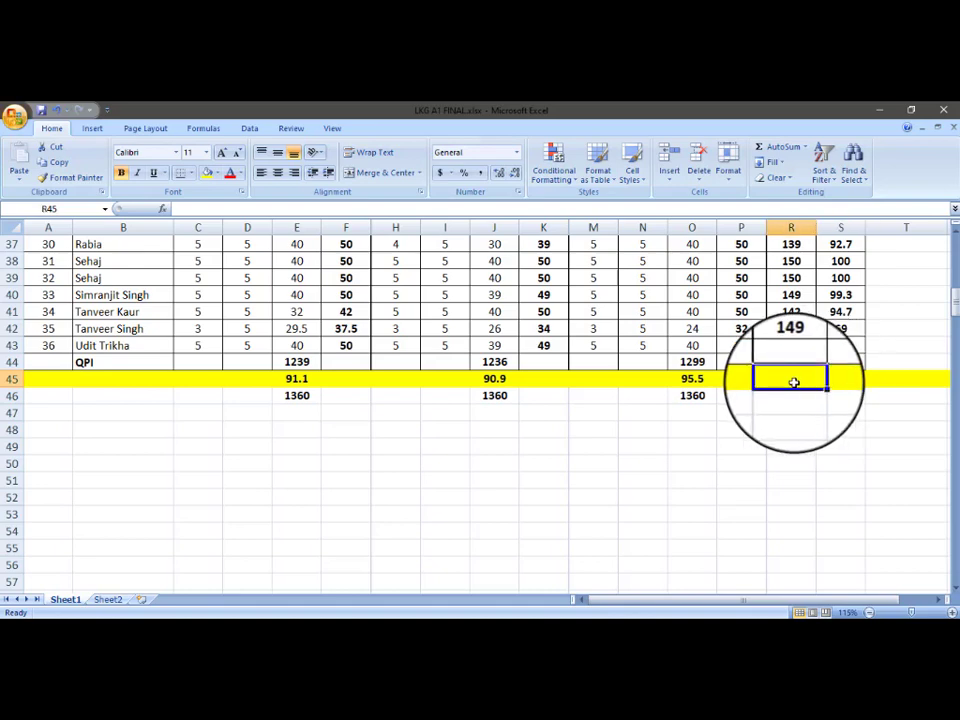
pyautogui.click(706, 362)
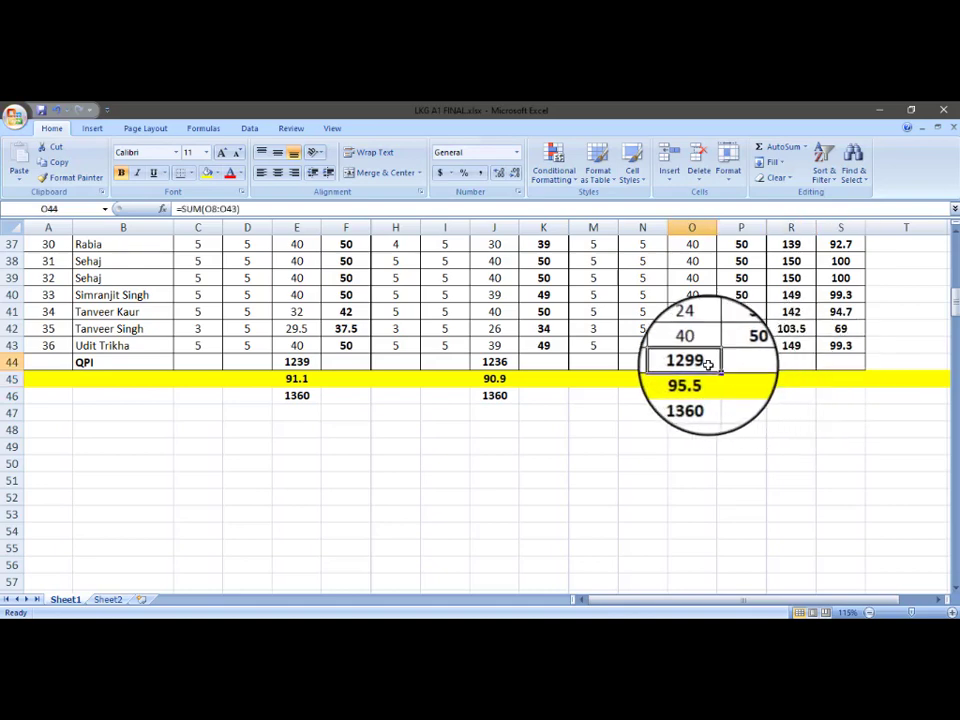
pyautogui.hotkey('ctrl', 'c')
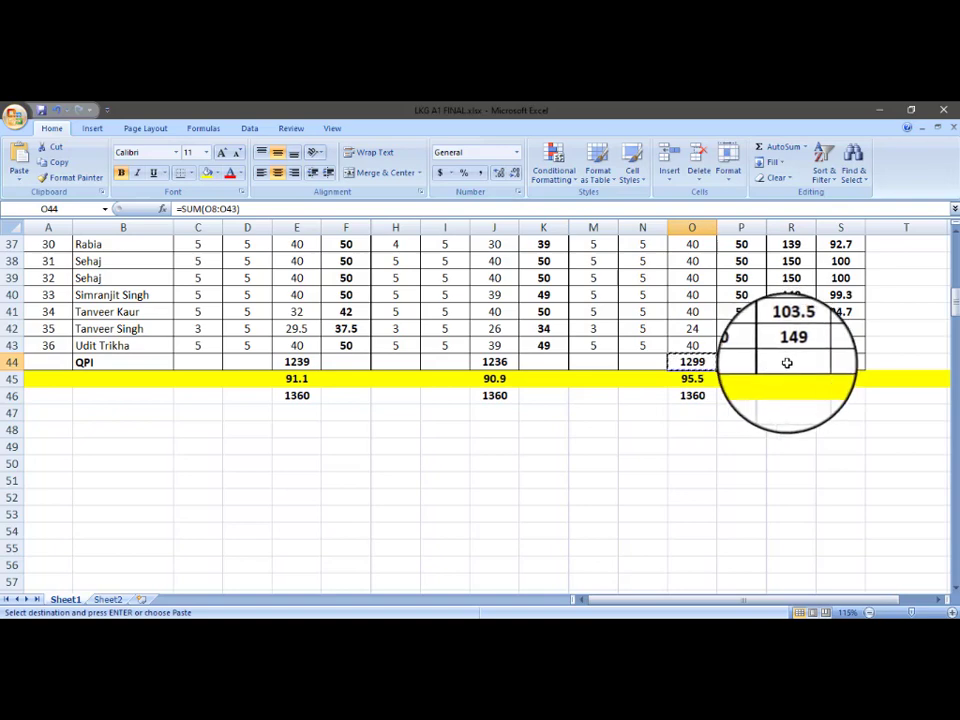
pyautogui.click(787, 363)
pyautogui.hotkey('ctrl', 'v')
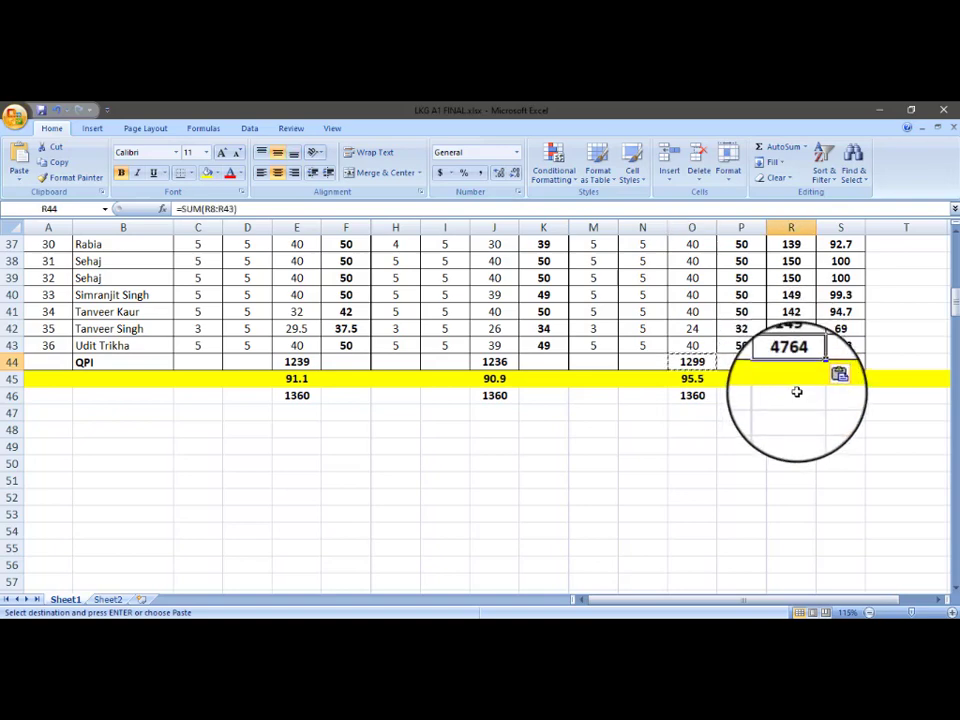
# Step: Enter =34*150 in R46 as the maximum grand total and check the maximum marks in the G.Total and HYE headings
pyautogui.click(795, 381)
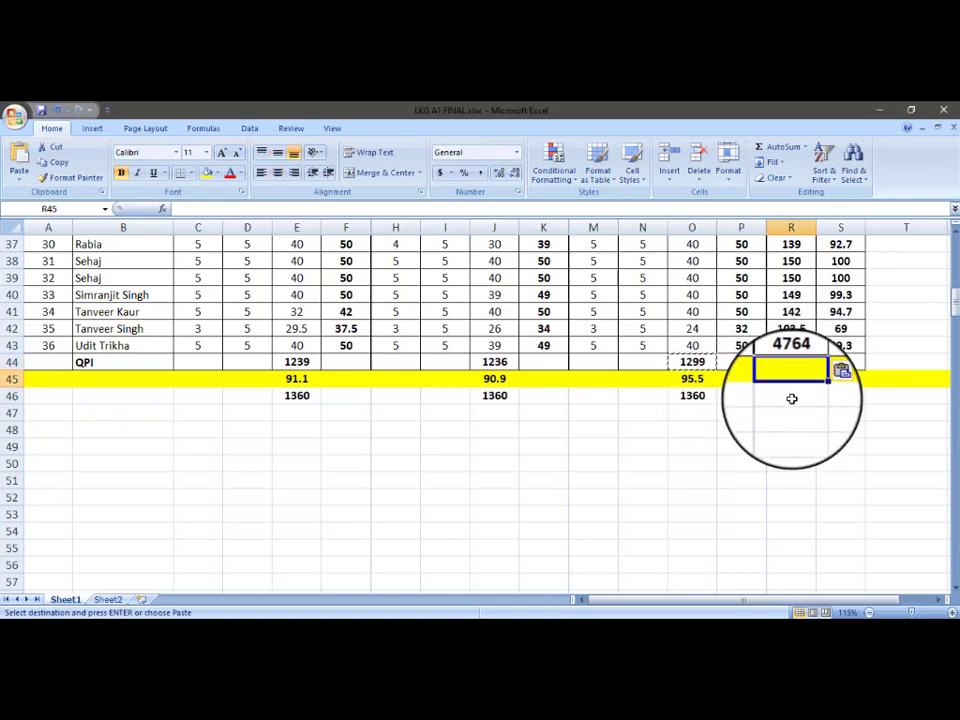
pyautogui.click(791, 398)
pyautogui.write('=')
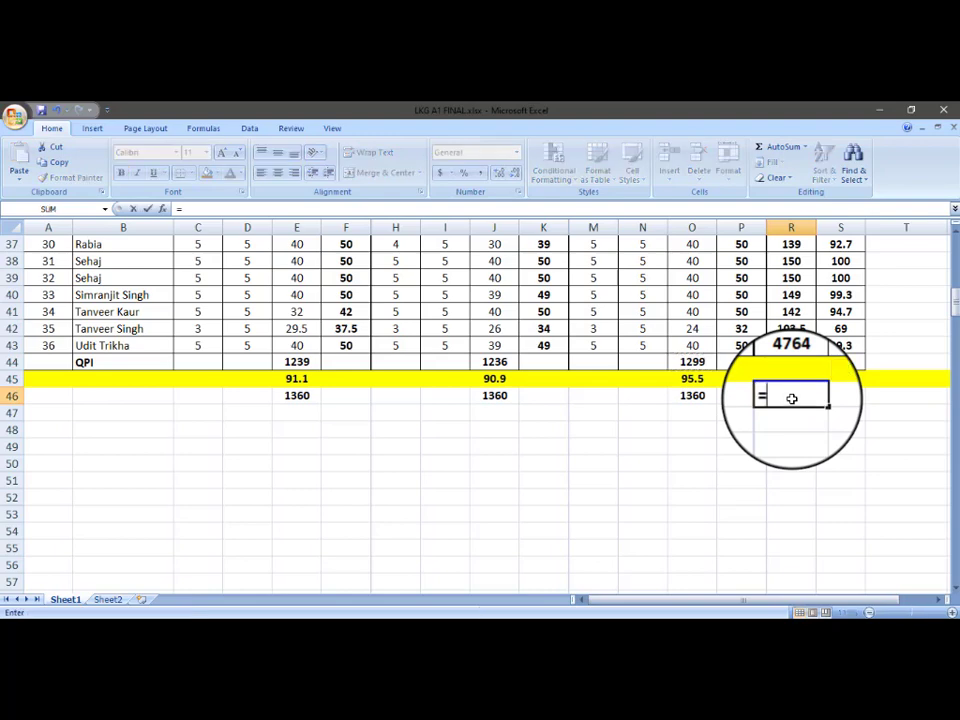
pyautogui.write('34*150')
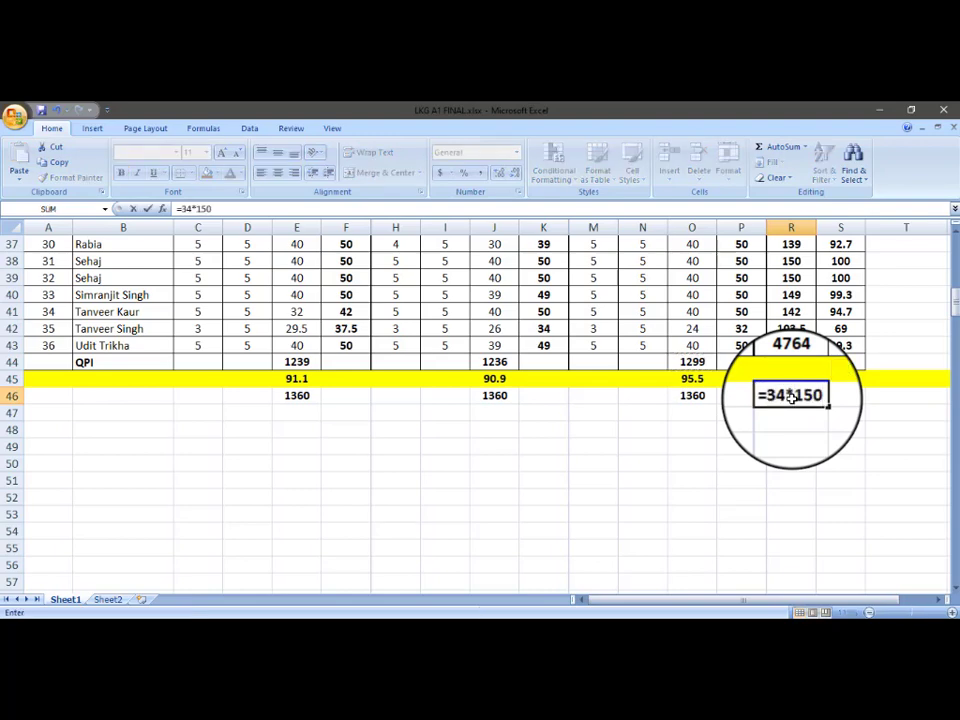
pyautogui.press('Return')
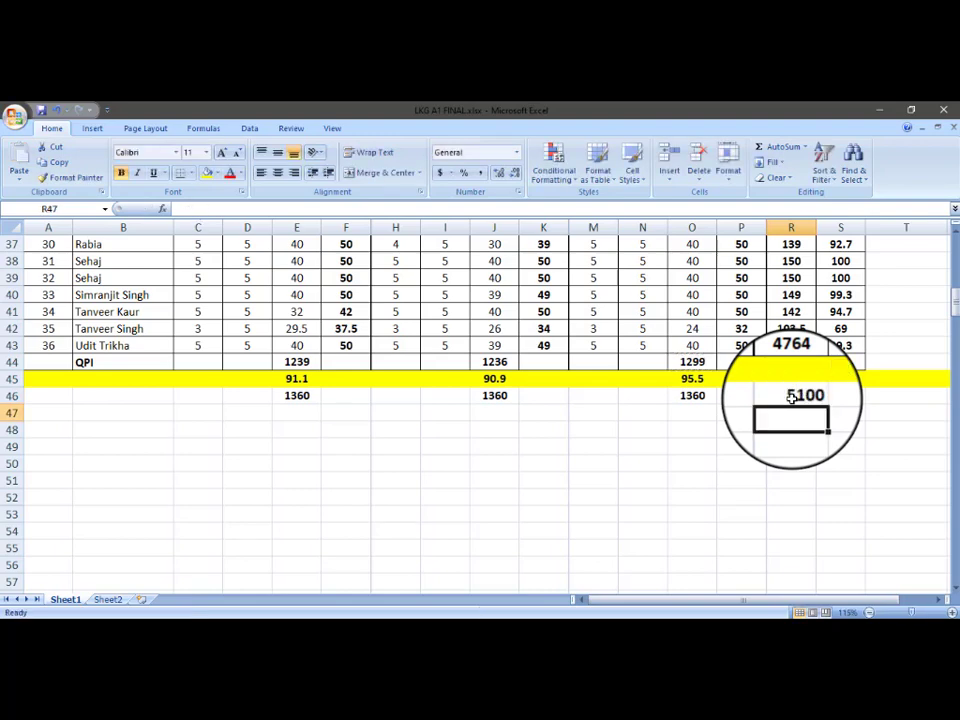
pyautogui.scroll(12, 791, 395)
pyautogui.click(791, 352)
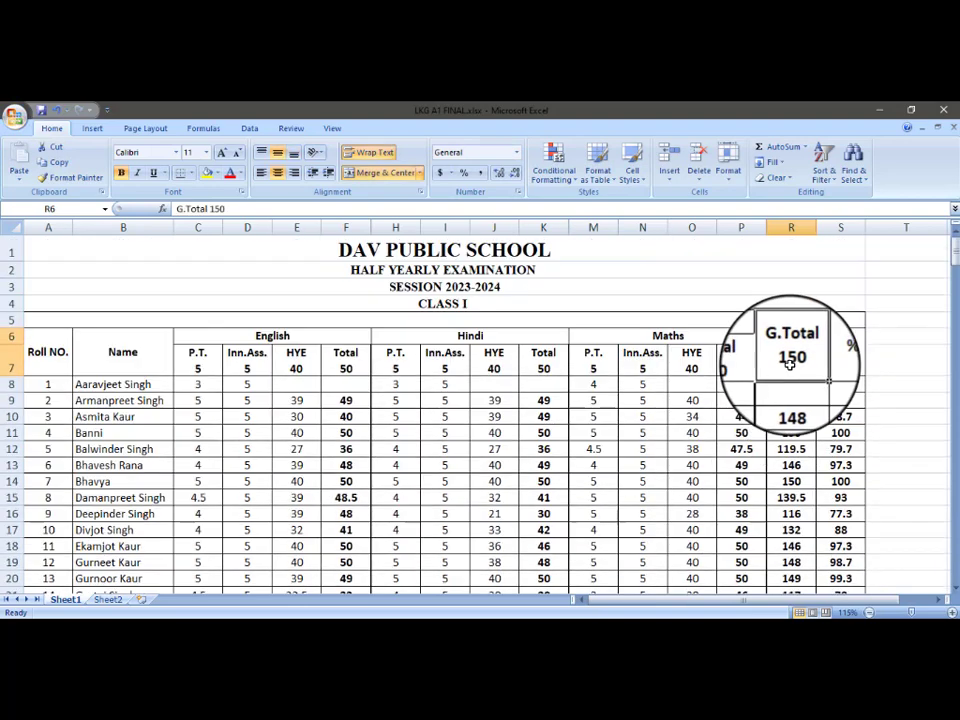
pyautogui.click(298, 368)
pyautogui.scroll(-11, 600, 430)
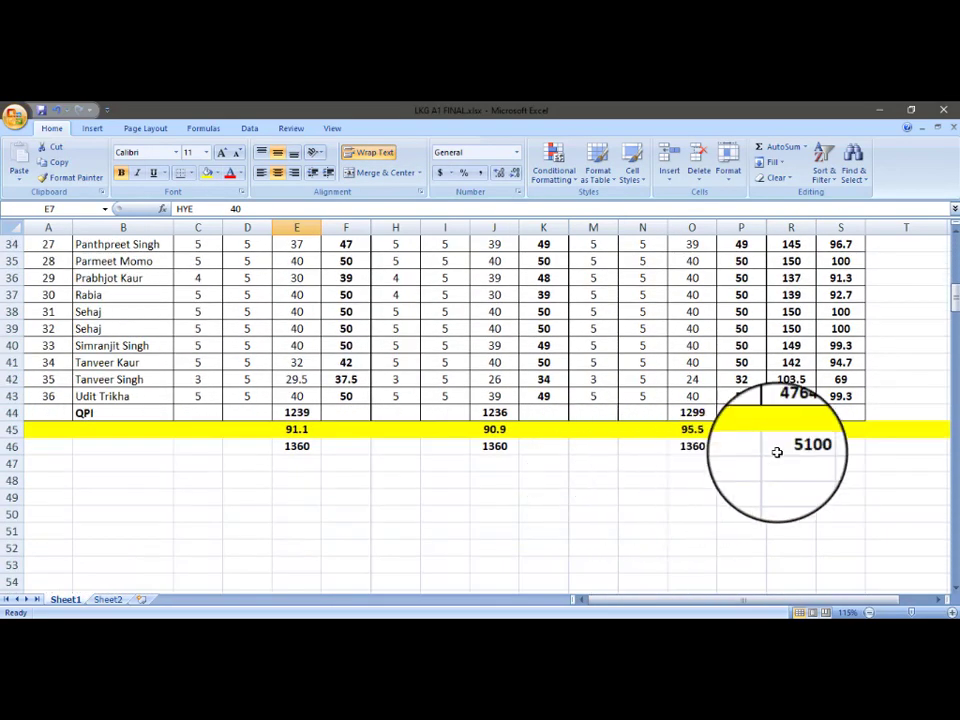
# Step: Check the Maths QPI formula in O45 and copy it to R45 for the overall QPI
pyautogui.click(693, 431)
pyautogui.doubleClick(697, 434)
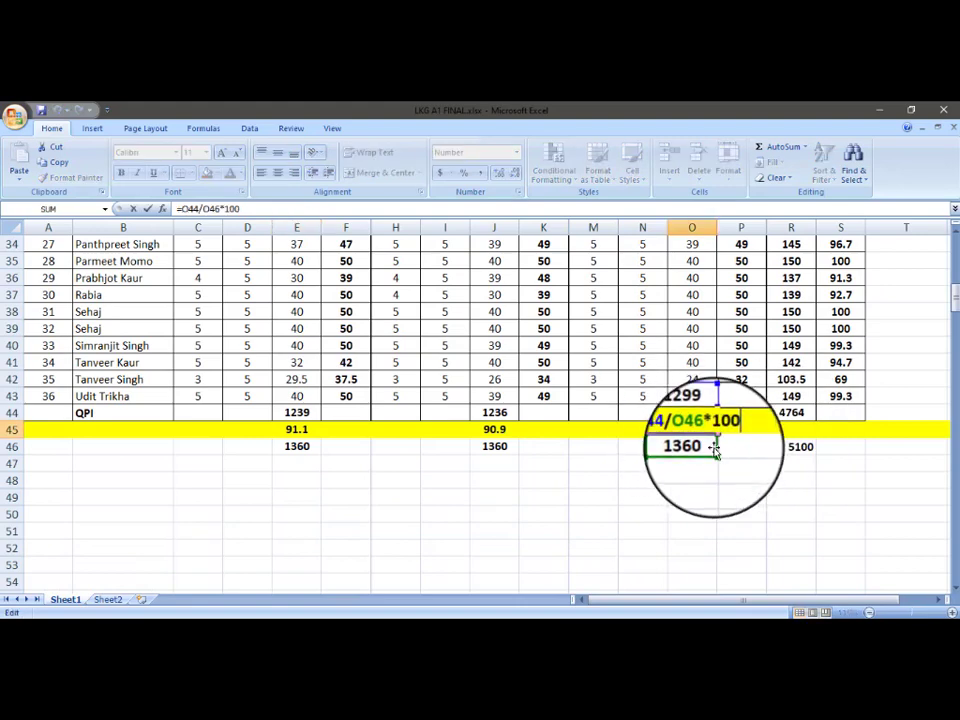
pyautogui.press('Return')
pyautogui.press('Up')
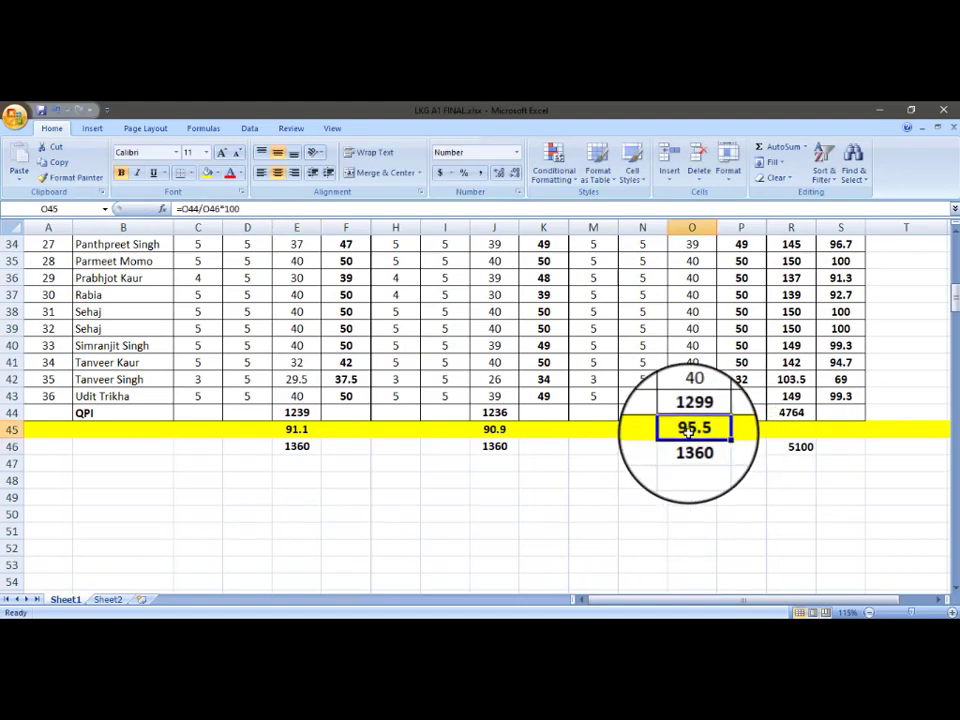
pyautogui.hotkey('ctrl', 'c')
pyautogui.click(804, 432)
pyautogui.hotkey('ctrl', 'v')
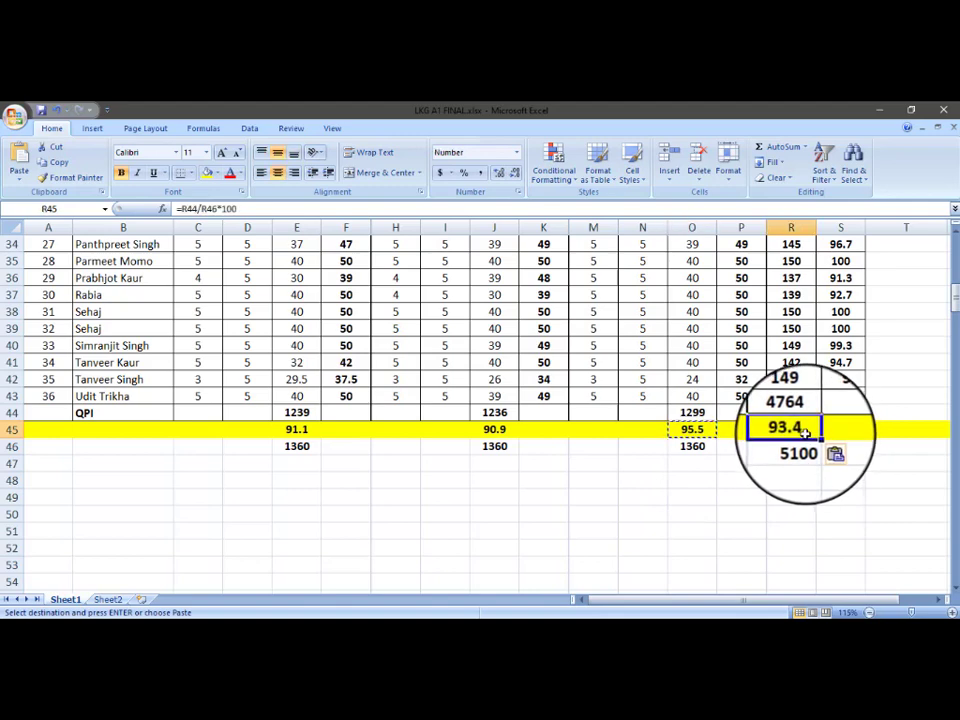
# Step: Centre the grand total, overall QPI and maximum marks in R44:R46 horizontally
pyautogui.moveTo(790, 412); pyautogui.dragTo(800, 446)
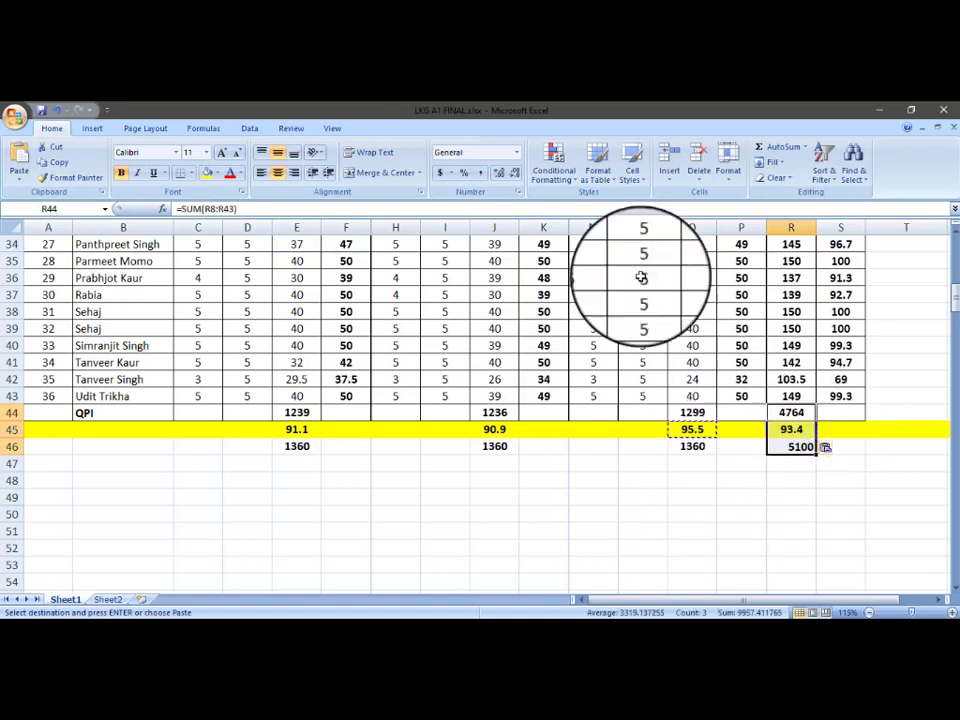
pyautogui.click(279, 175)
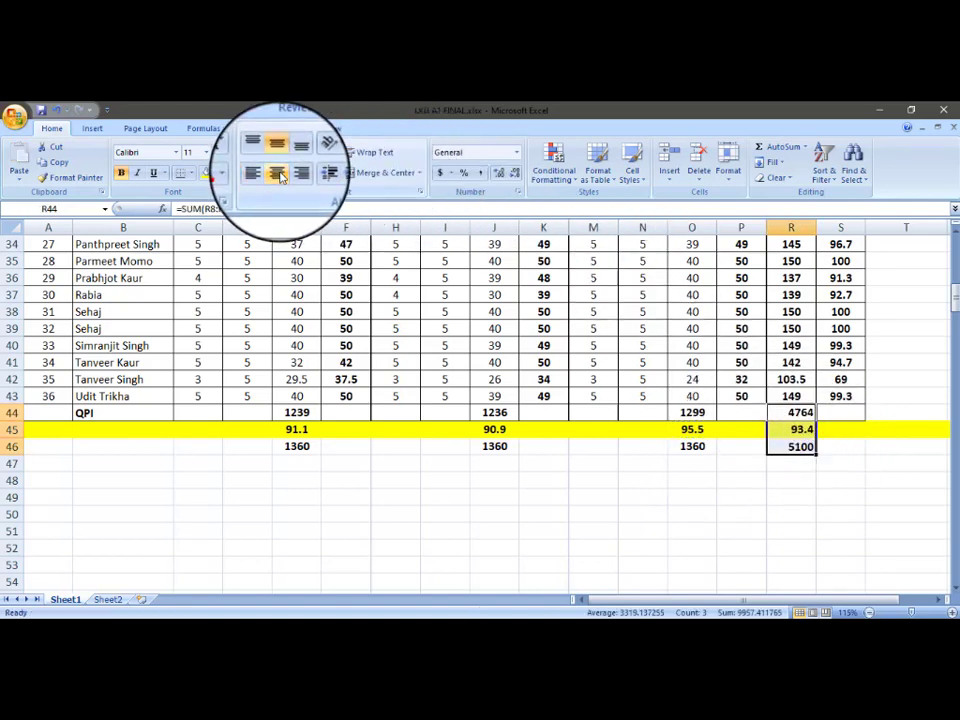
pyautogui.click(279, 175)
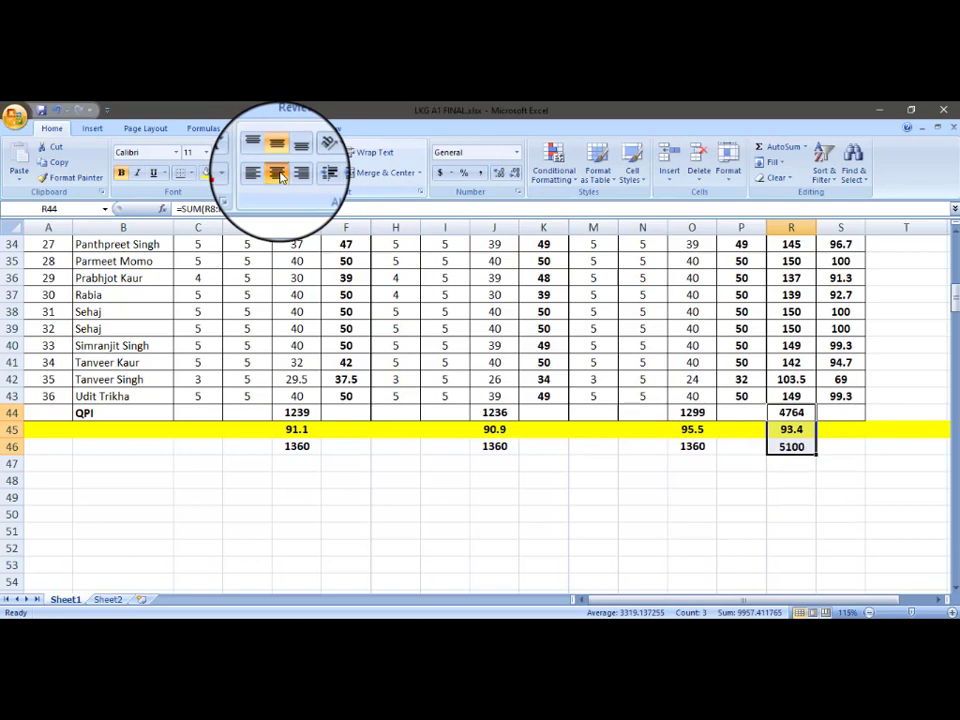
# Step: Fill the overall QPI cell R45 with the standard orange colour
pyautogui.click(805, 429)
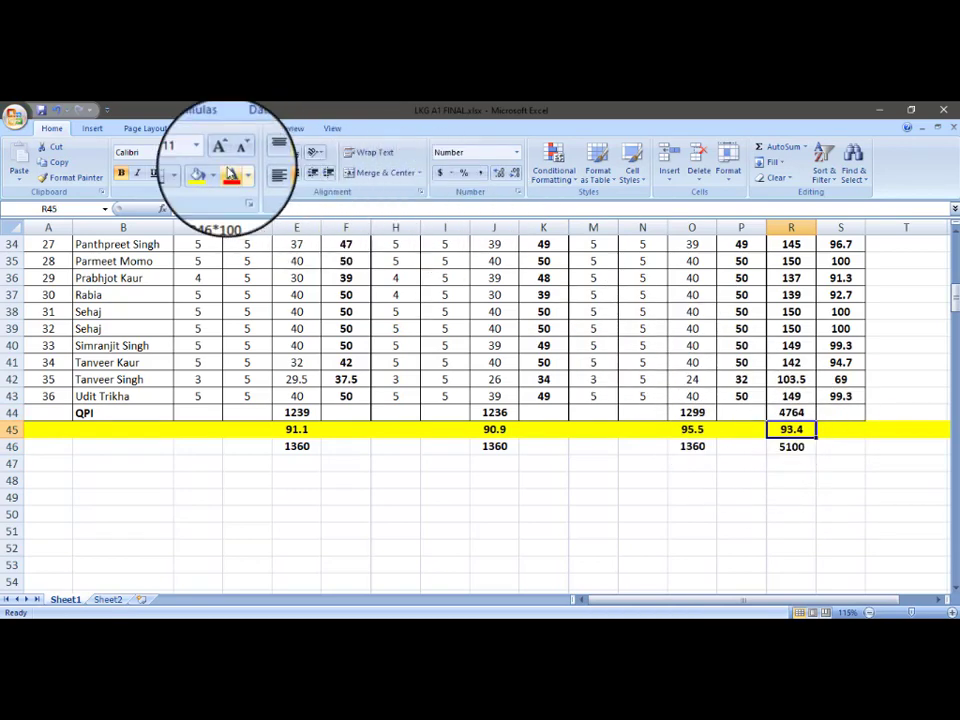
pyautogui.click(216, 175)
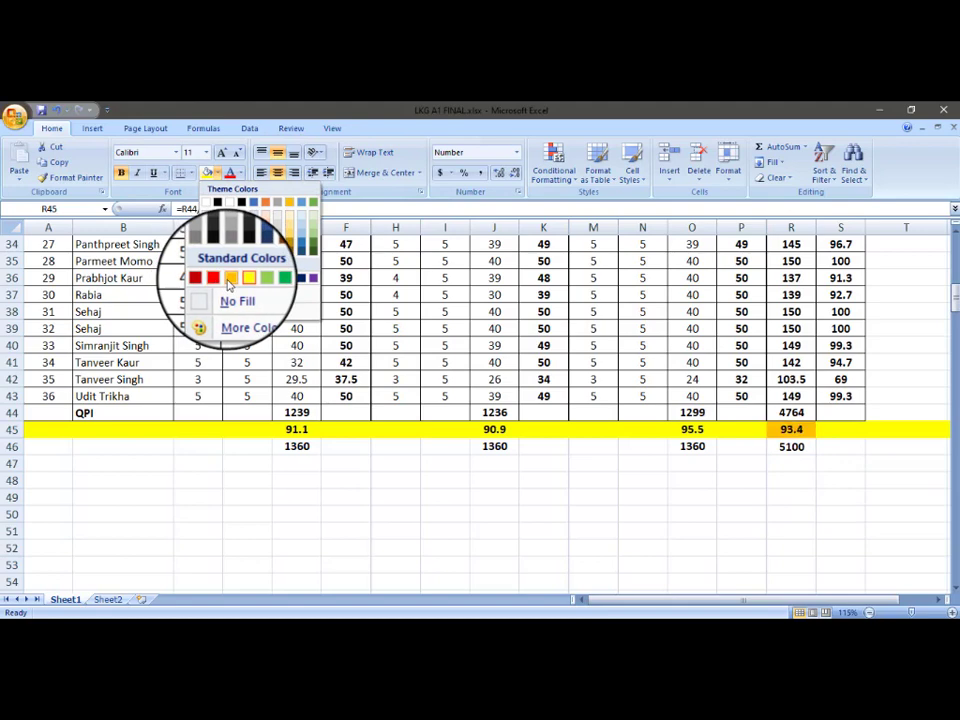
pyautogui.click(230, 279)
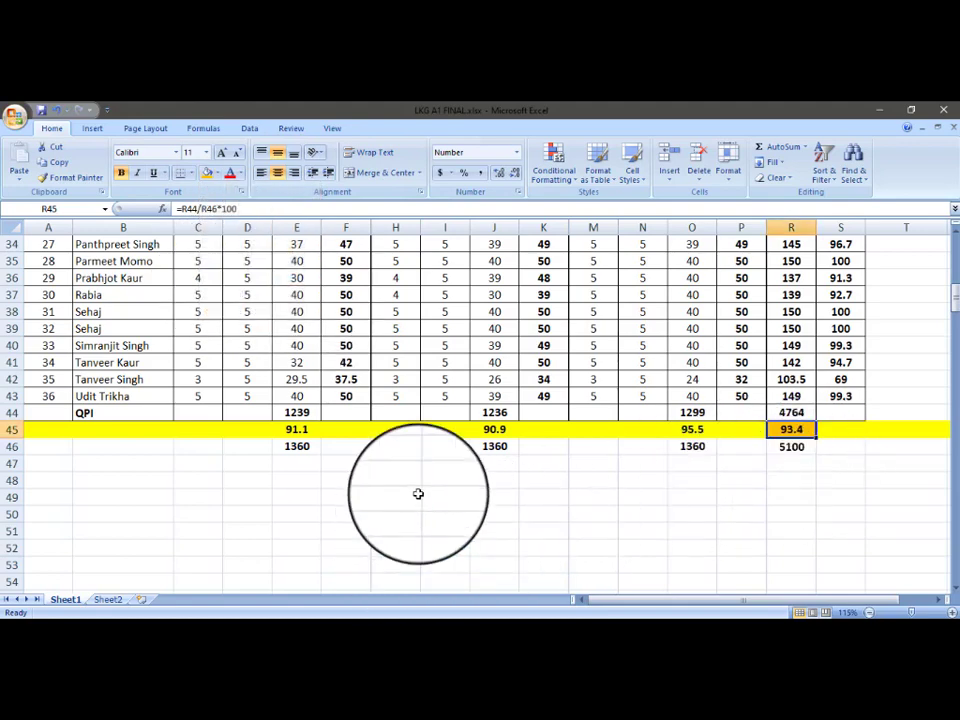
# Step: Examine the QPI cells E45, J45, O45 and R45 closely and recheck how the English QPI formula uses E44 and E46
pyautogui.scroll(2, 418, 494)
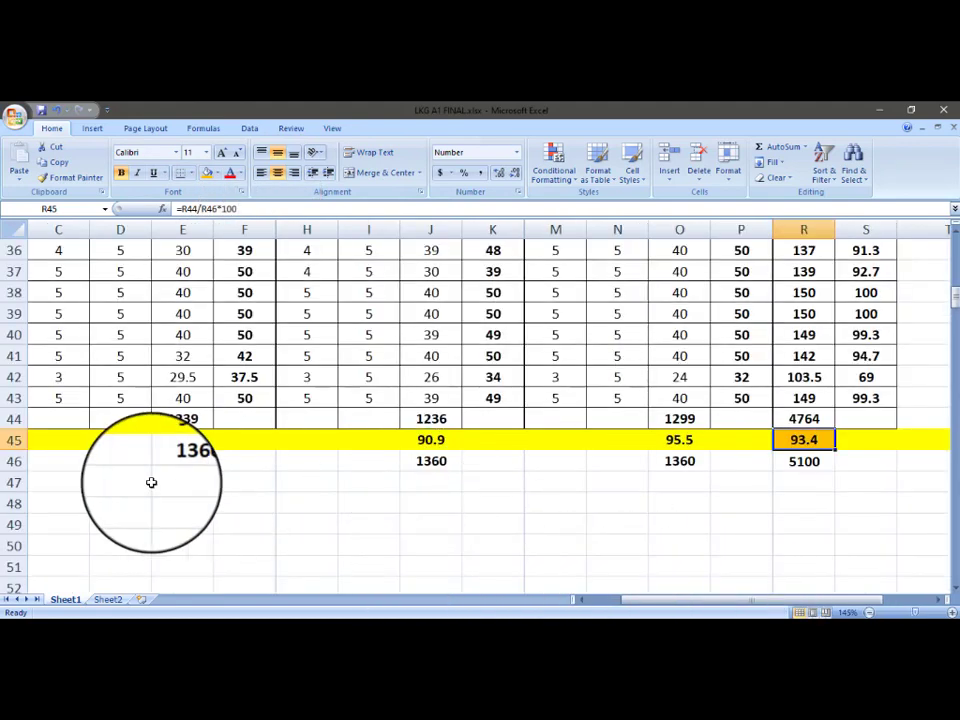
pyautogui.click(196, 440)
pyautogui.click(430, 440)
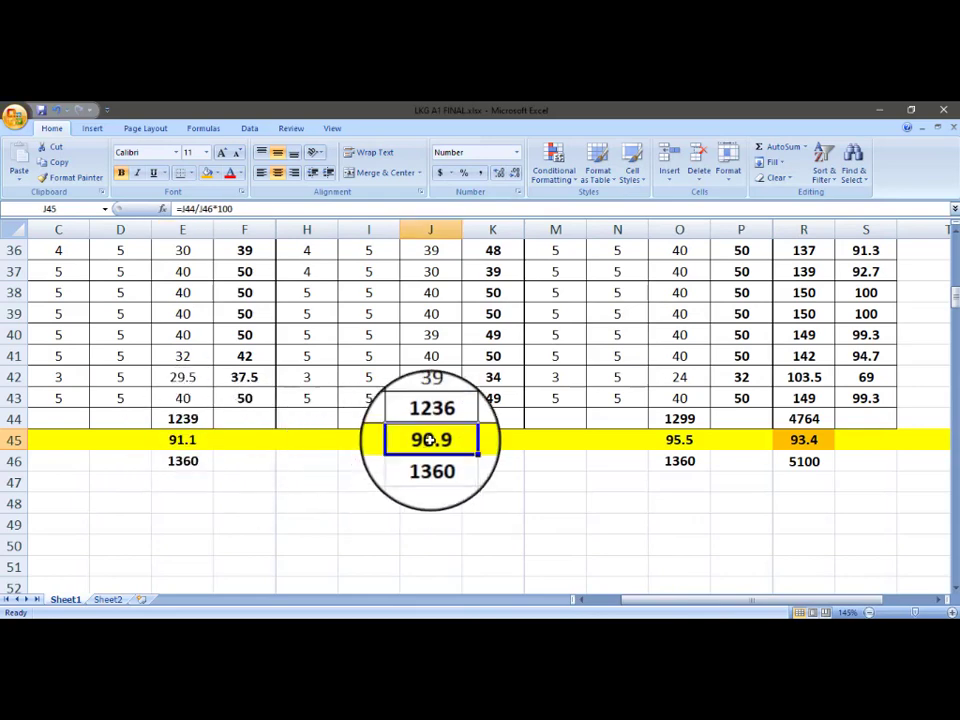
pyautogui.click(679, 440)
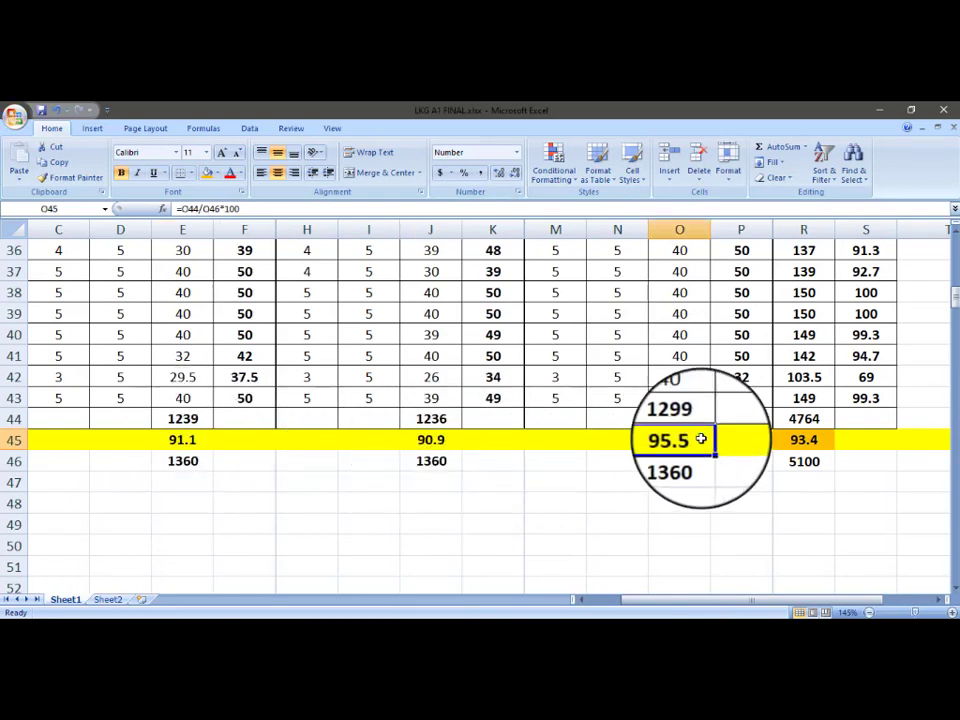
pyautogui.click(816, 448)
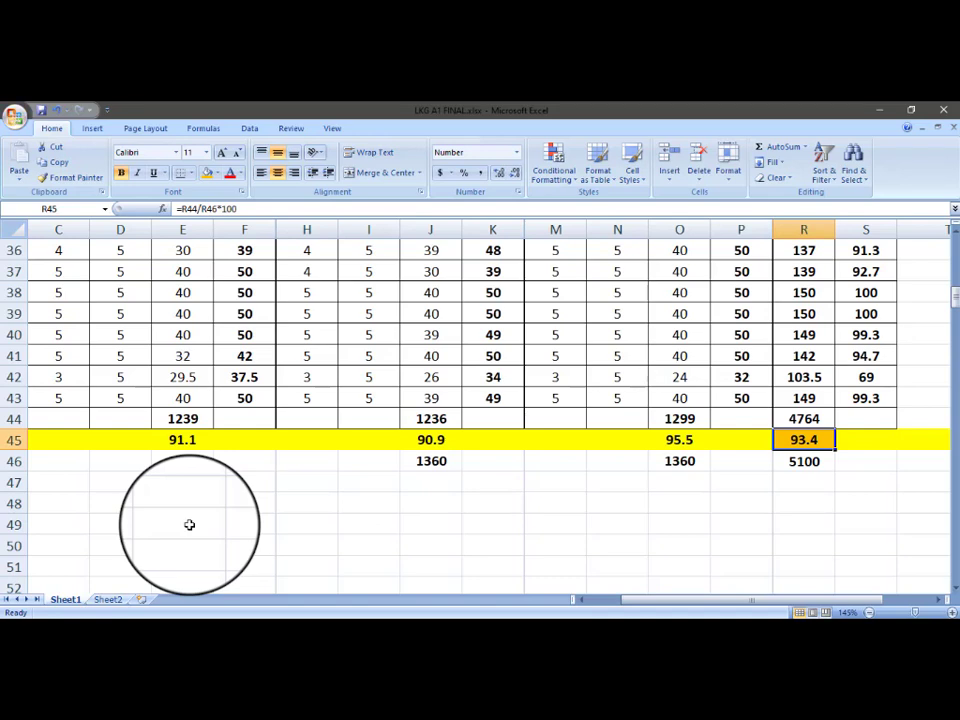
pyautogui.doubleClick(175, 437)
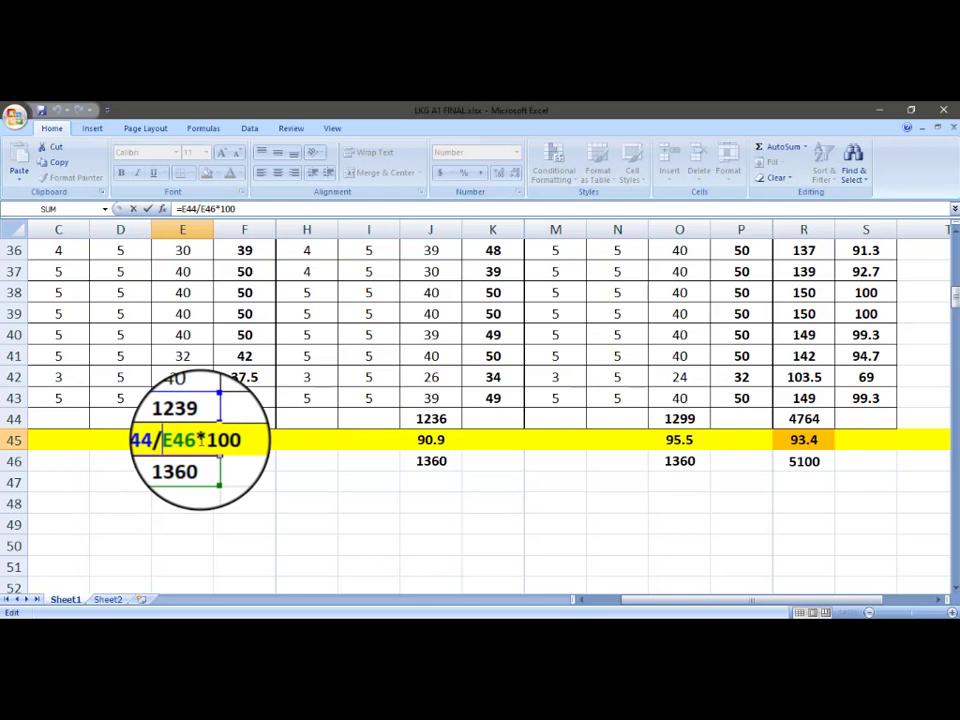
pyautogui.press('Return')
pyautogui.moveTo(195, 418); pyautogui.dragTo(200, 460)
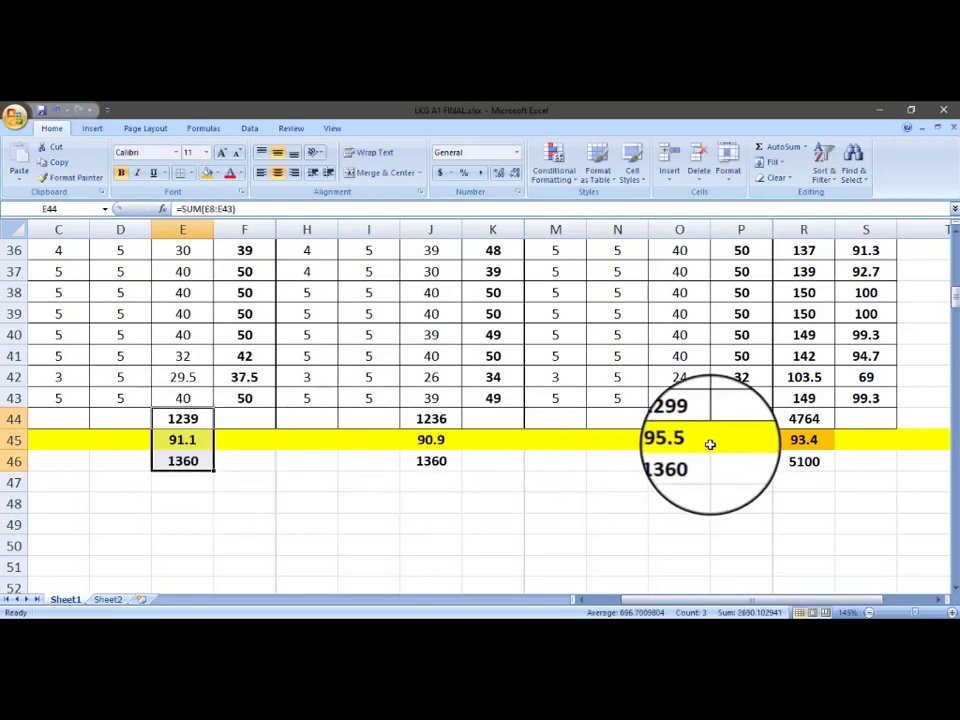
pyautogui.click(244, 503)
# Step: Copy the QPI results in E45:R45 and paste them as values only into row 44, starting at E44
pyautogui.moveTo(190, 440); pyautogui.dragTo(795, 440)
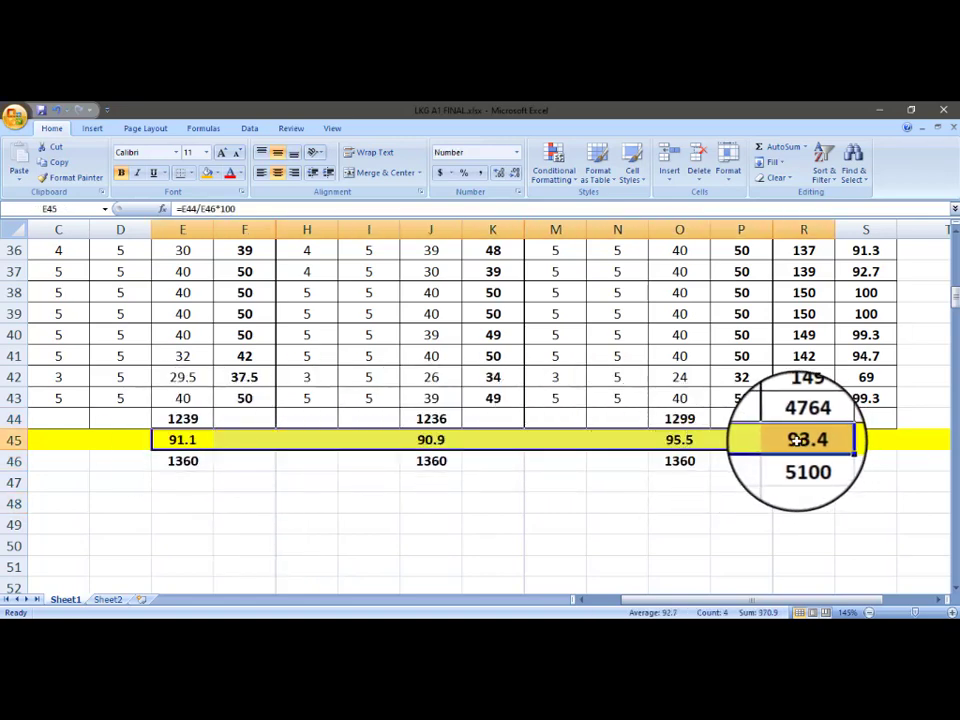
pyautogui.hotkey('ctrl', 'c')
pyautogui.rightClick(183, 420)
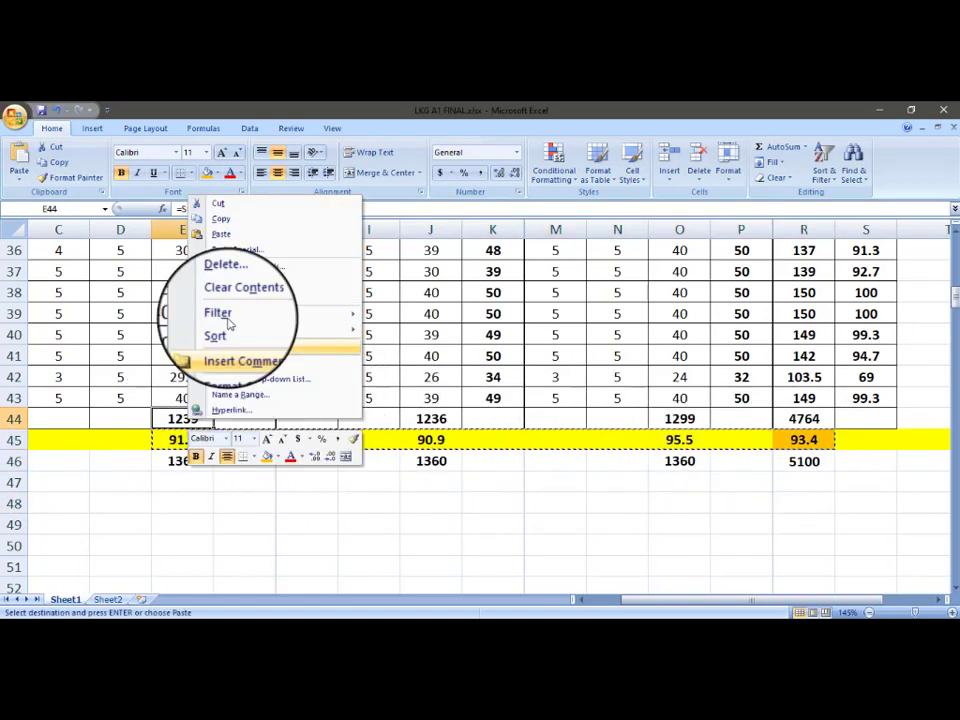
pyautogui.click(230, 247)
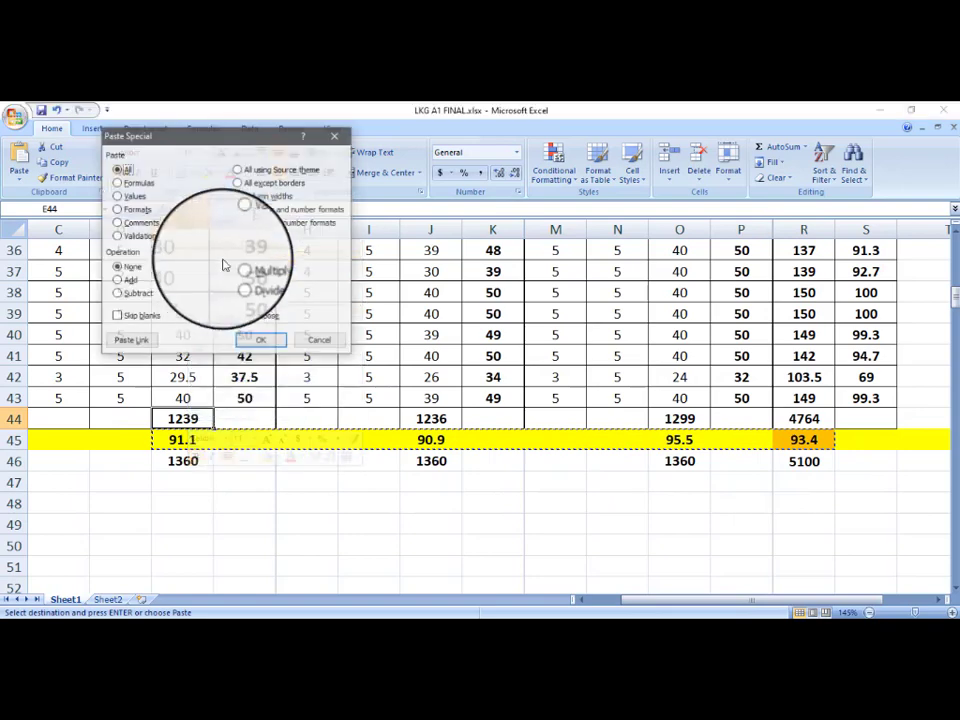
pyautogui.click(128, 196)
pyautogui.click(261, 341)
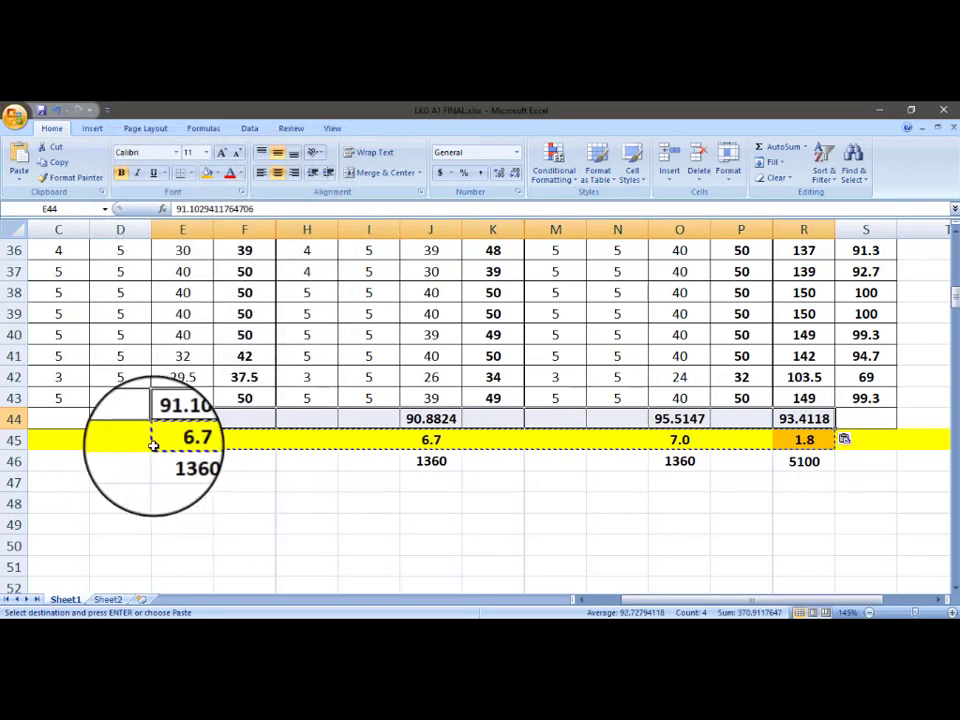
# Step: Delete the helper rows 45 and 46 below the QPI row
pyautogui.scroll(-2, 34, 450)
pyautogui.moveTo(10, 429); pyautogui.dragTo(12, 446)
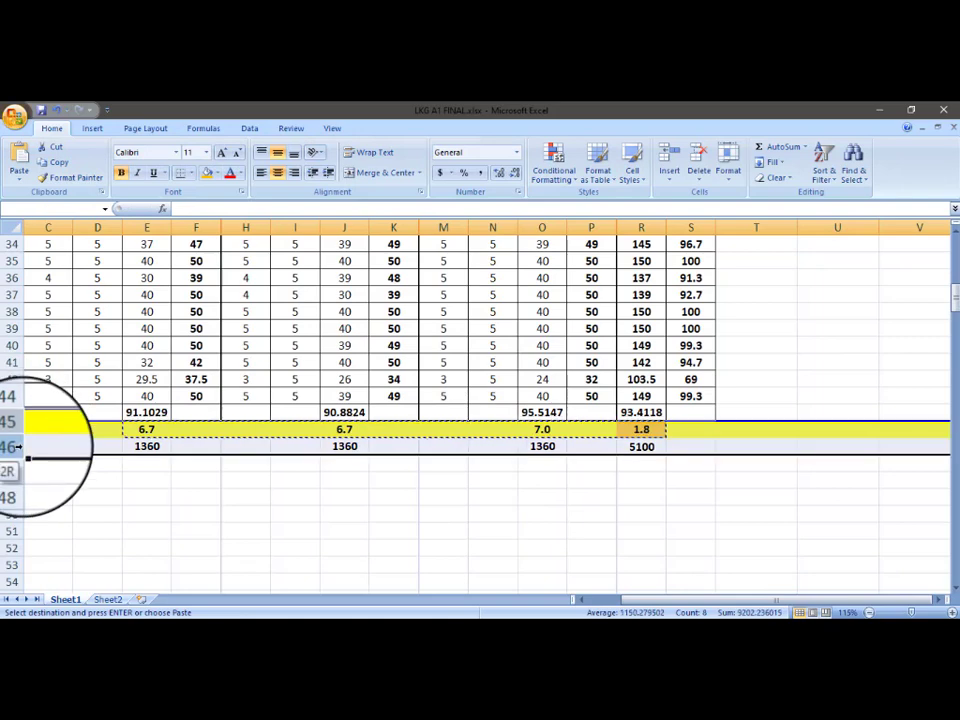
pyautogui.rightClick(85, 438)
pyautogui.click(130, 528)
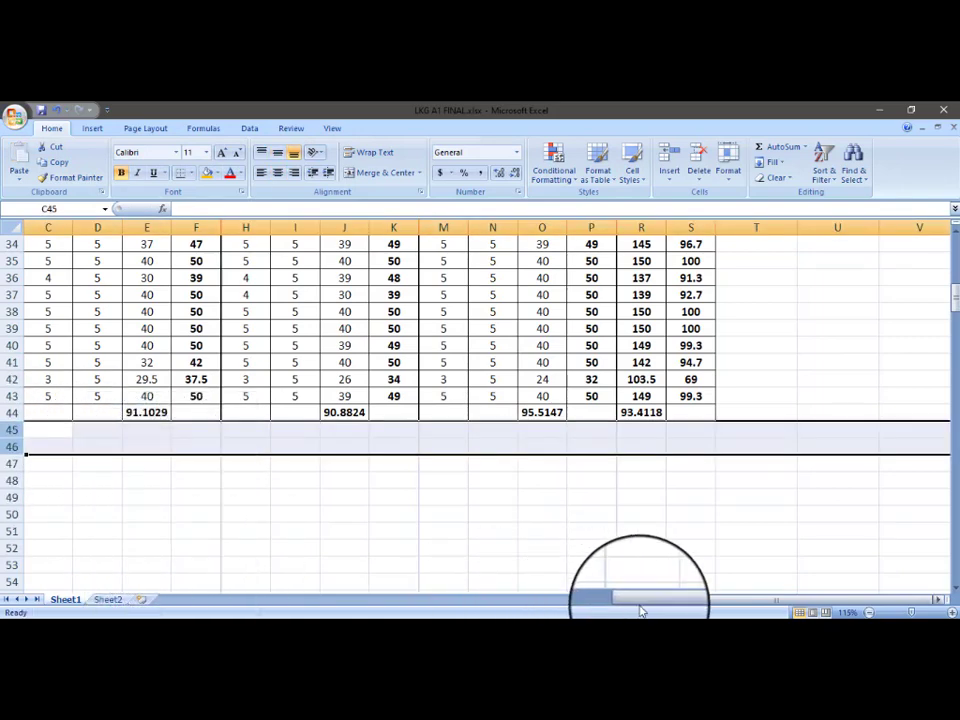
# Step: Reduce the QPI values in E44:R44 to one decimal place
pyautogui.moveTo(673, 608); pyautogui.dragTo(604, 606)
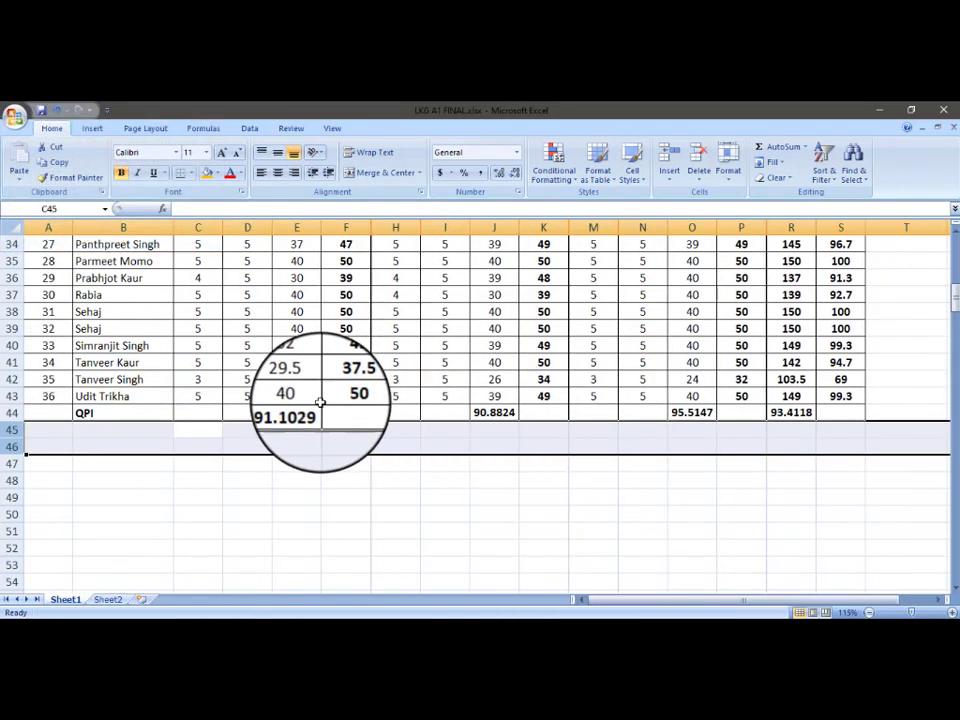
pyautogui.moveTo(296, 412); pyautogui.dragTo(805, 412)
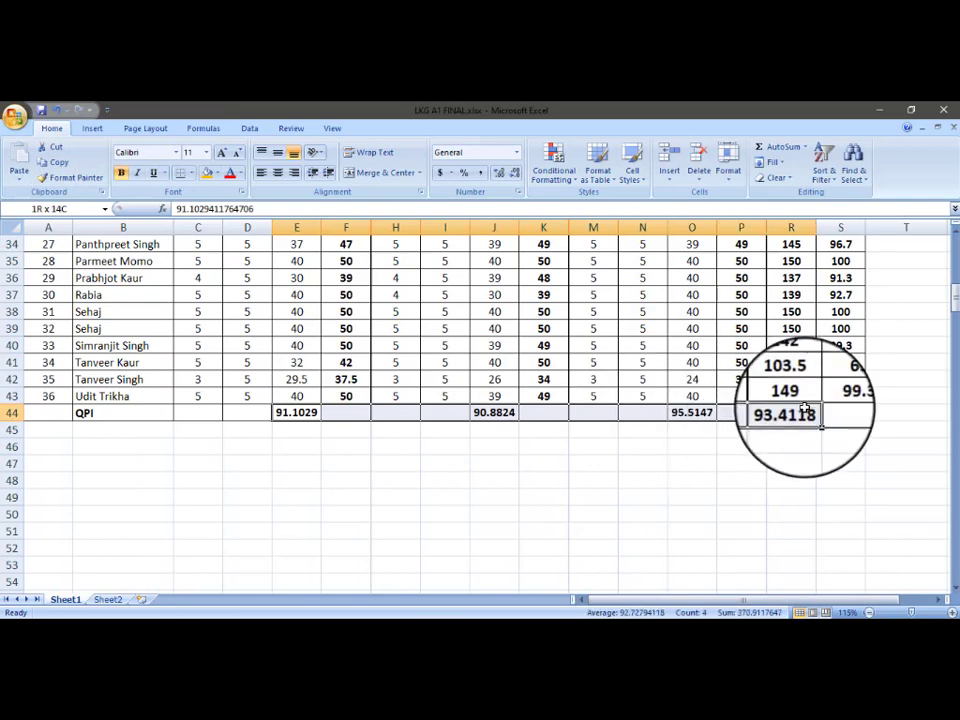
pyautogui.click(515, 175)
pyautogui.click(515, 175)
pyautogui.click(515, 175)
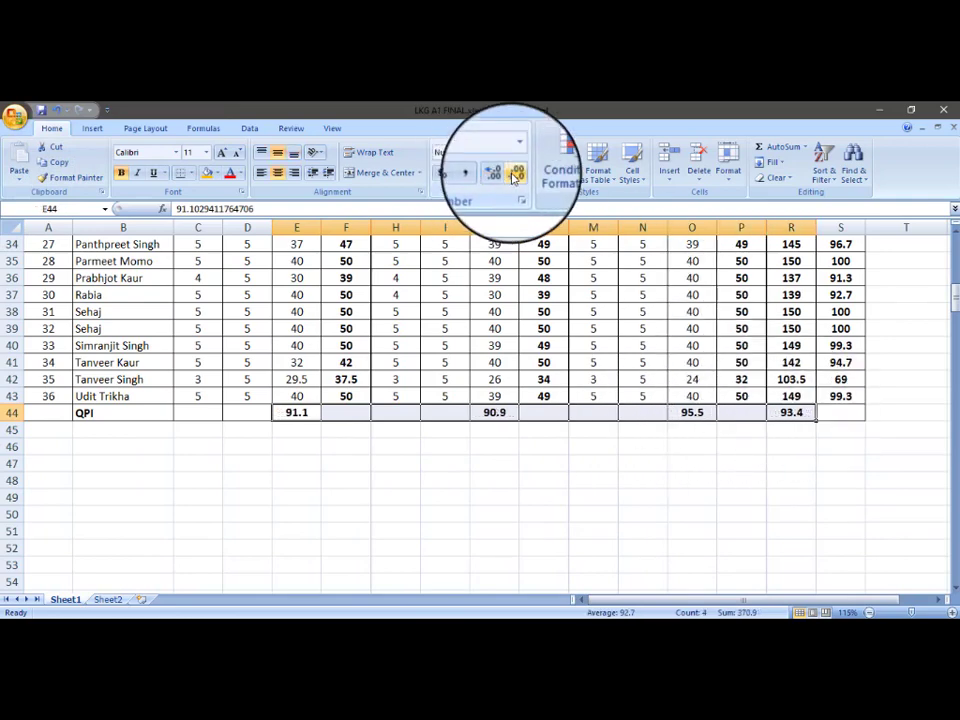
pyautogui.click(580, 464)
pyautogui.scroll(6, 545, 469)
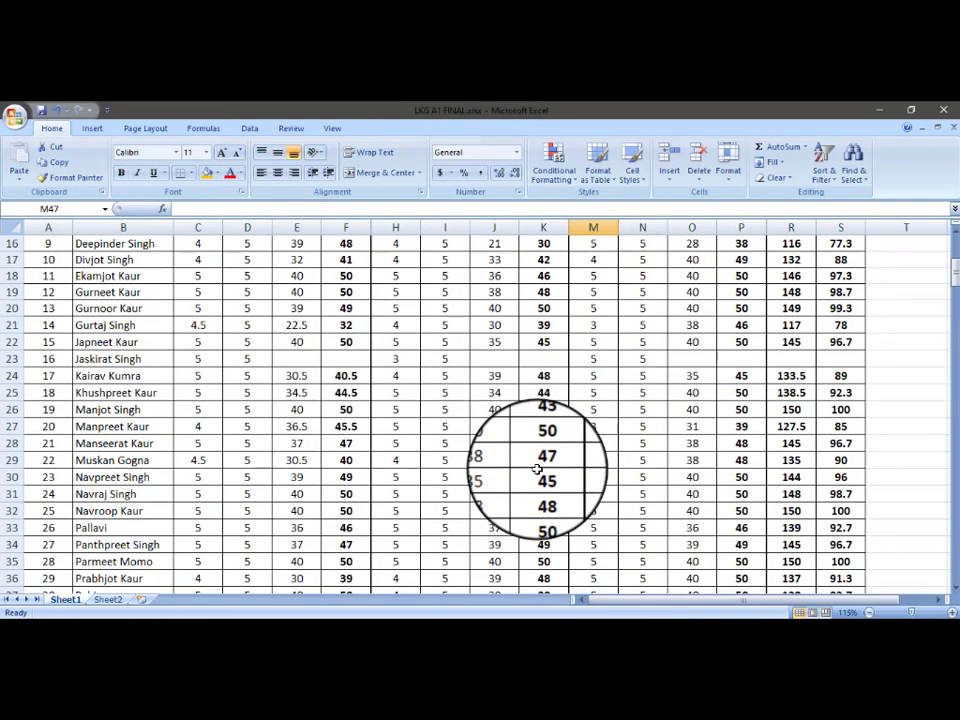
pyautogui.scroll(-7, 537, 469)
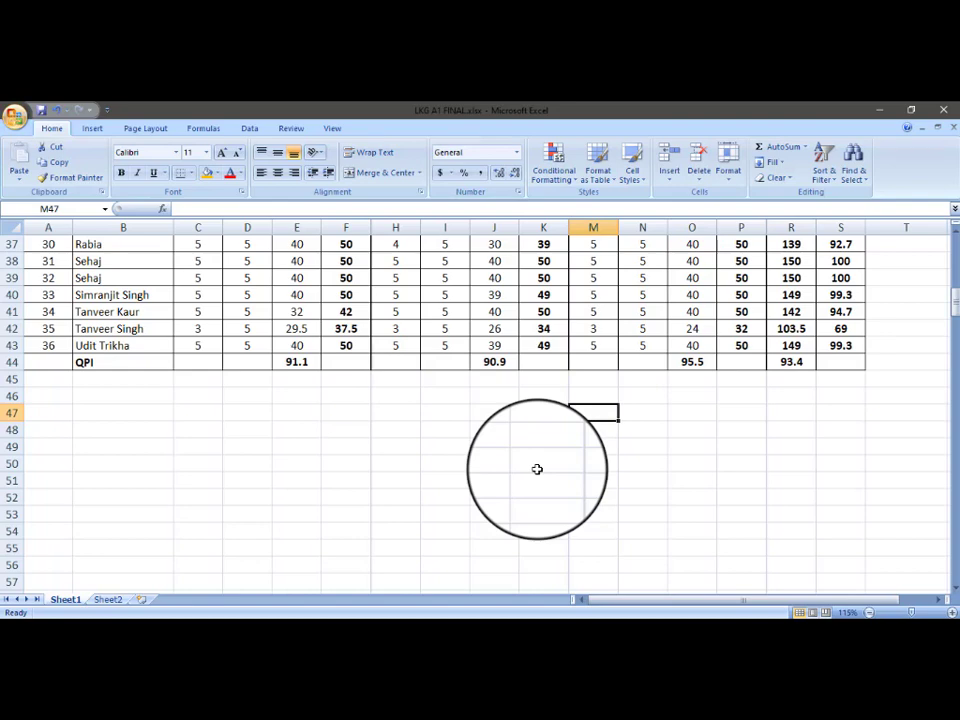
pyautogui.scroll(5, 537, 469)
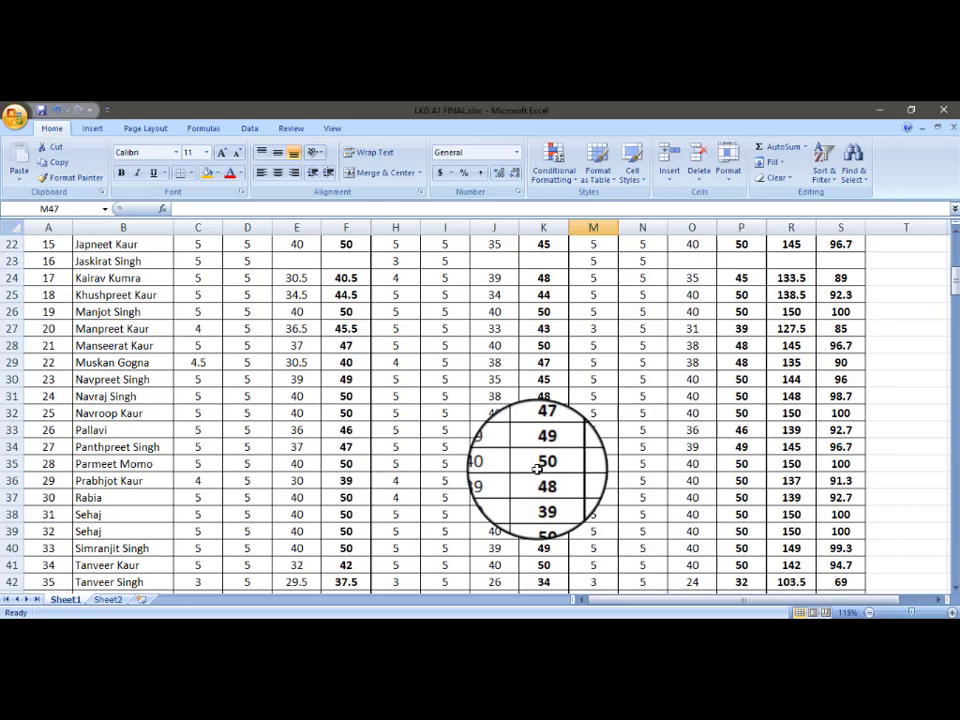
pyautogui.press('F9')
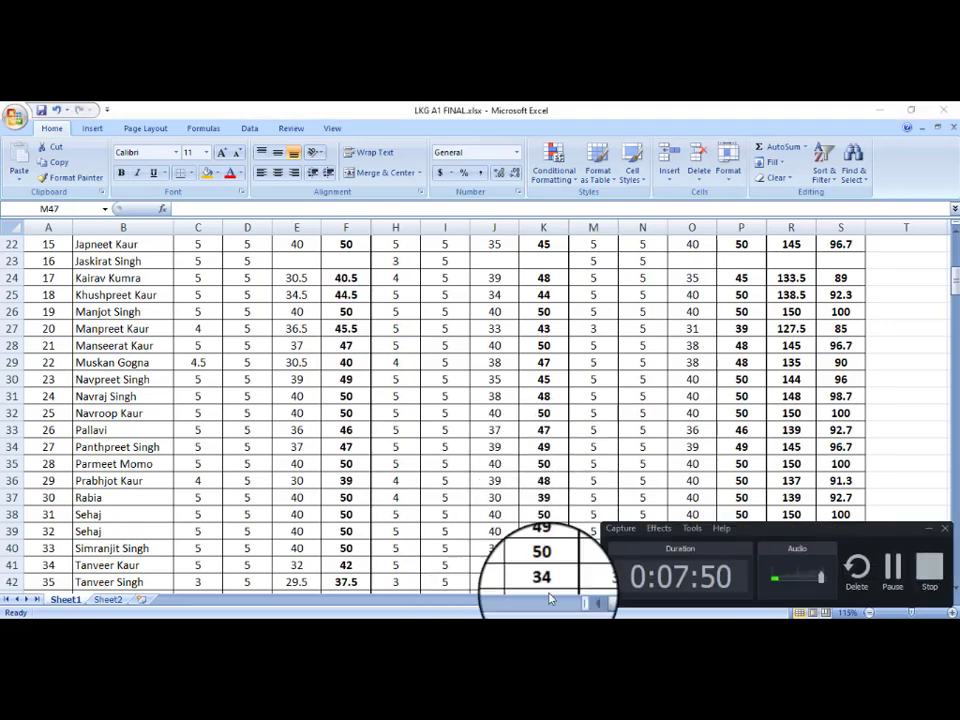
pyautogui.moveTo(780, 535); pyautogui.dragTo(598, 342)
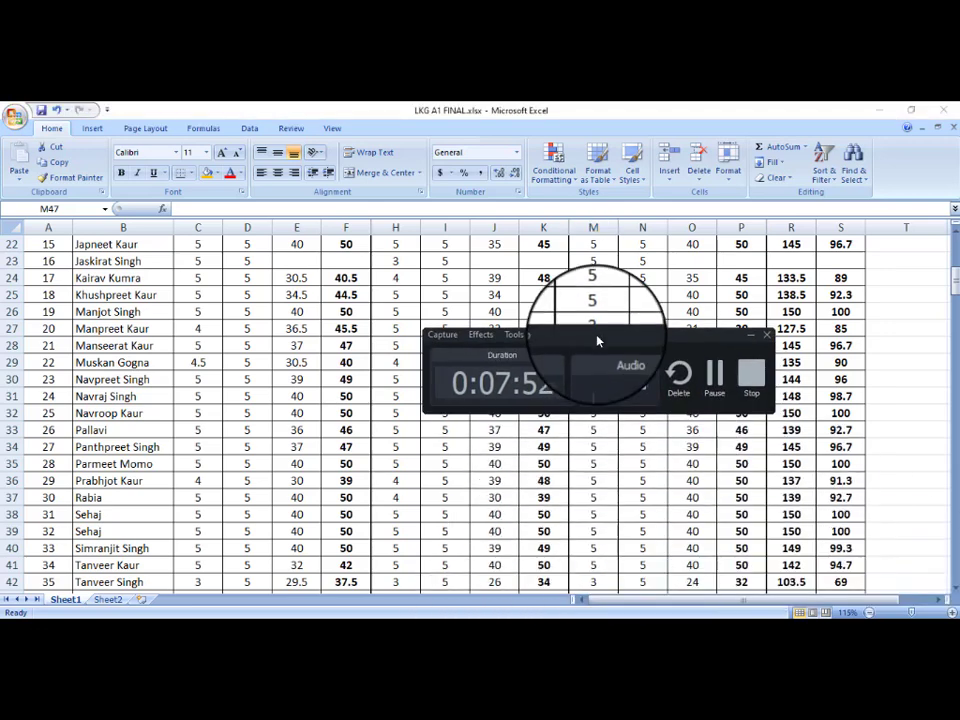